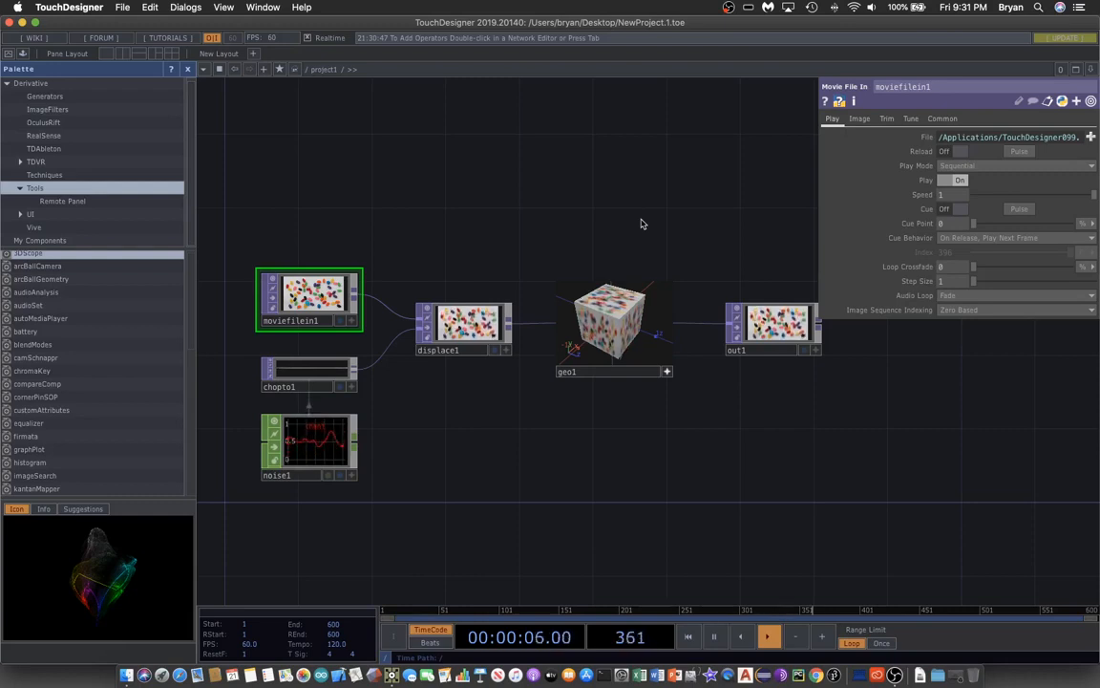
- Create a project folder named PlaySound002 on the Desktop, renaming the project file to match and including an Audio media folder
click(118, 7)
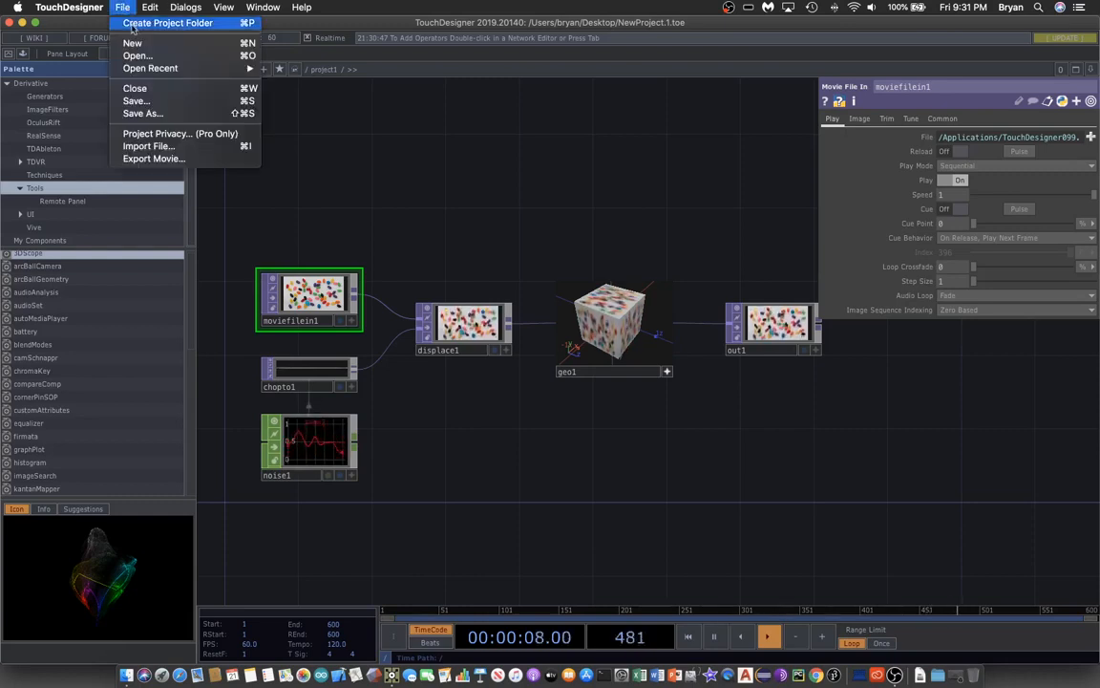
click(134, 23)
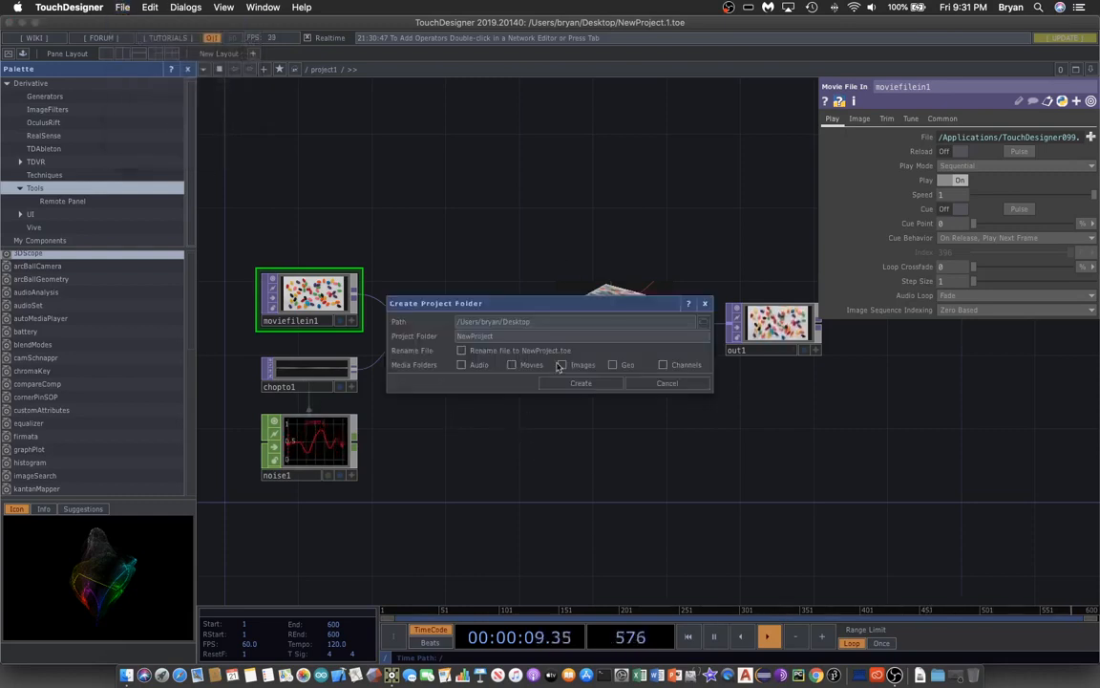
click(490, 338)
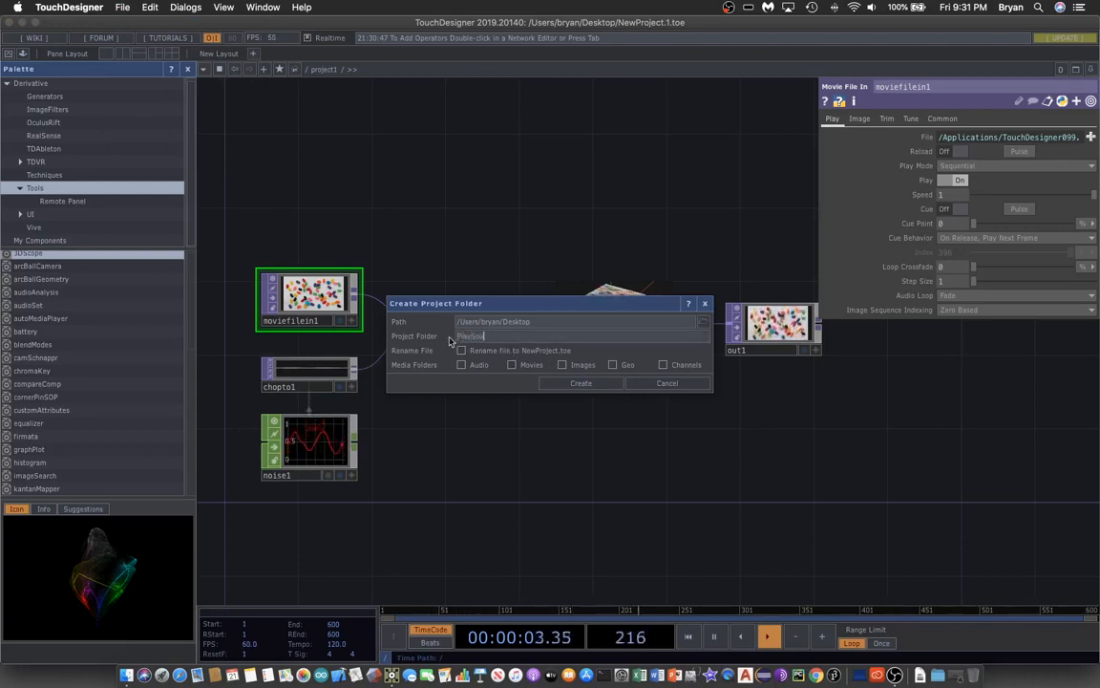
text(PlaySound002)
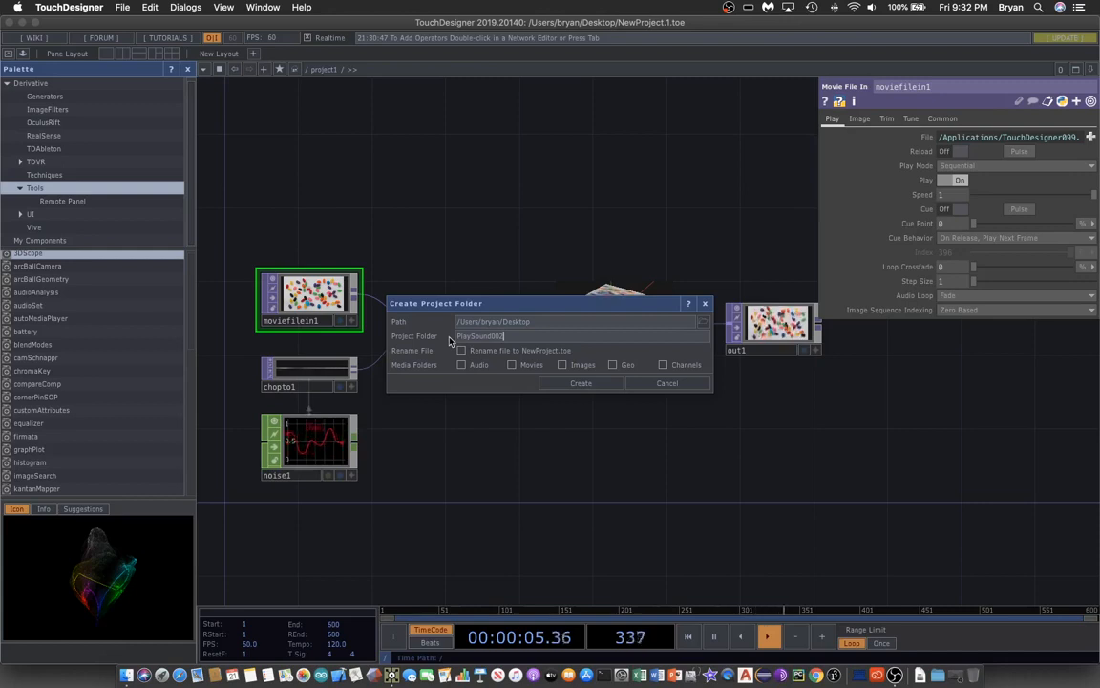
click(461, 352)
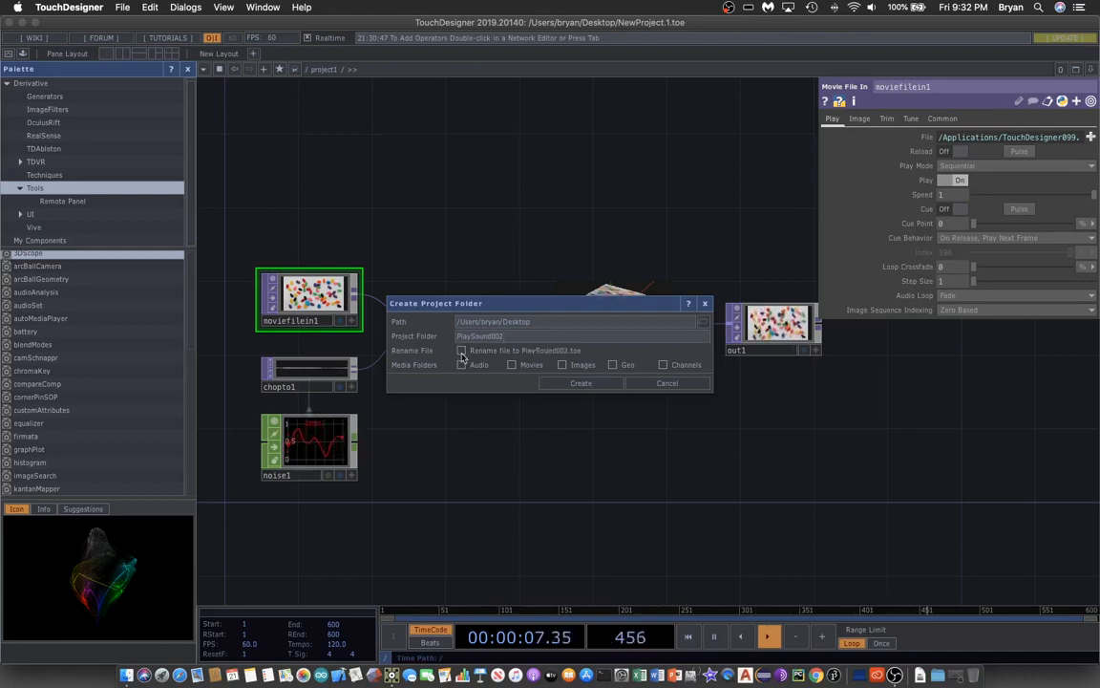
click(461, 350)
click(461, 364)
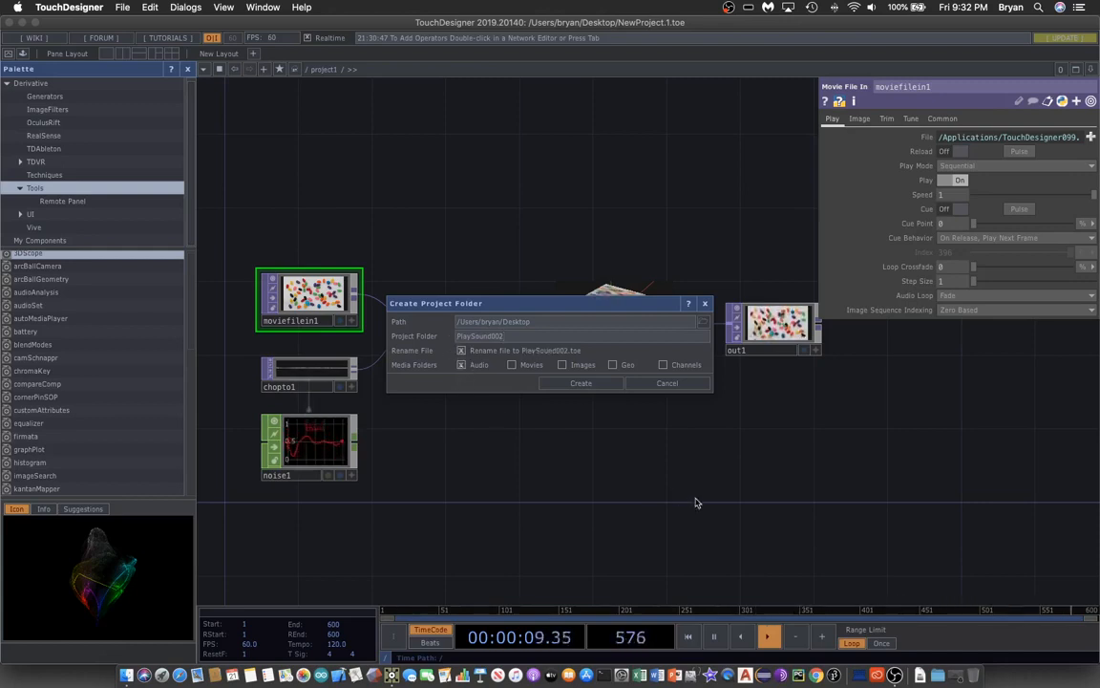
click(581, 383)
click(783, 395)
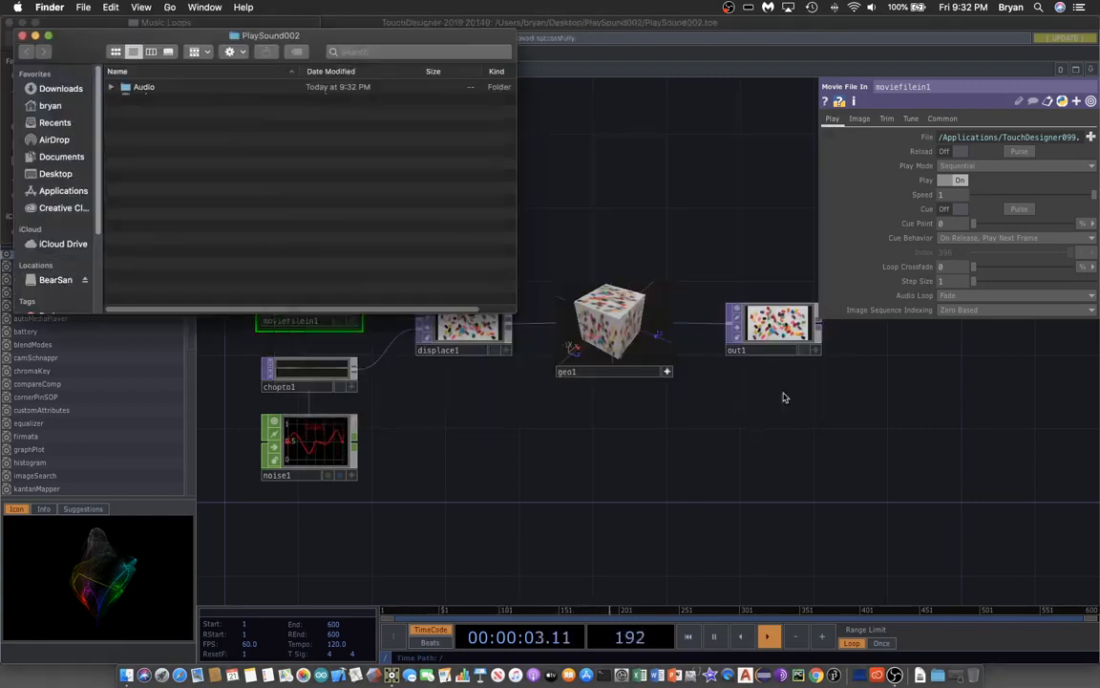
- Close the Palette and delete all the default operators in project1 except out1
click(683, 501)
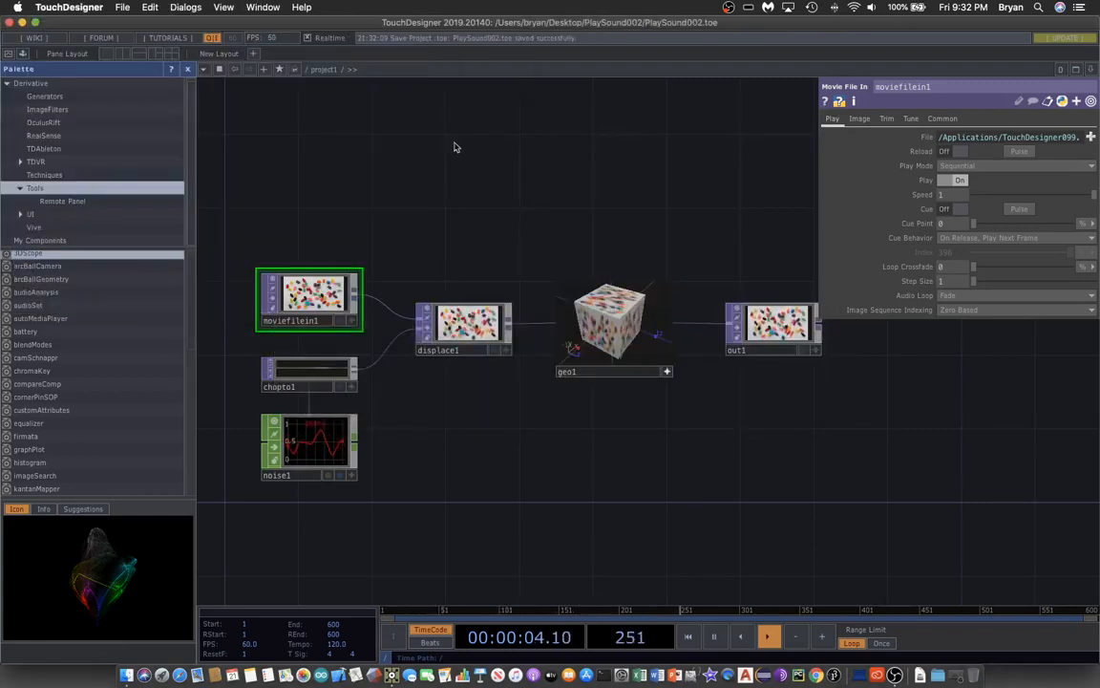
click(188, 70)
drag(83, 167, 473, 528)
key(Delete)
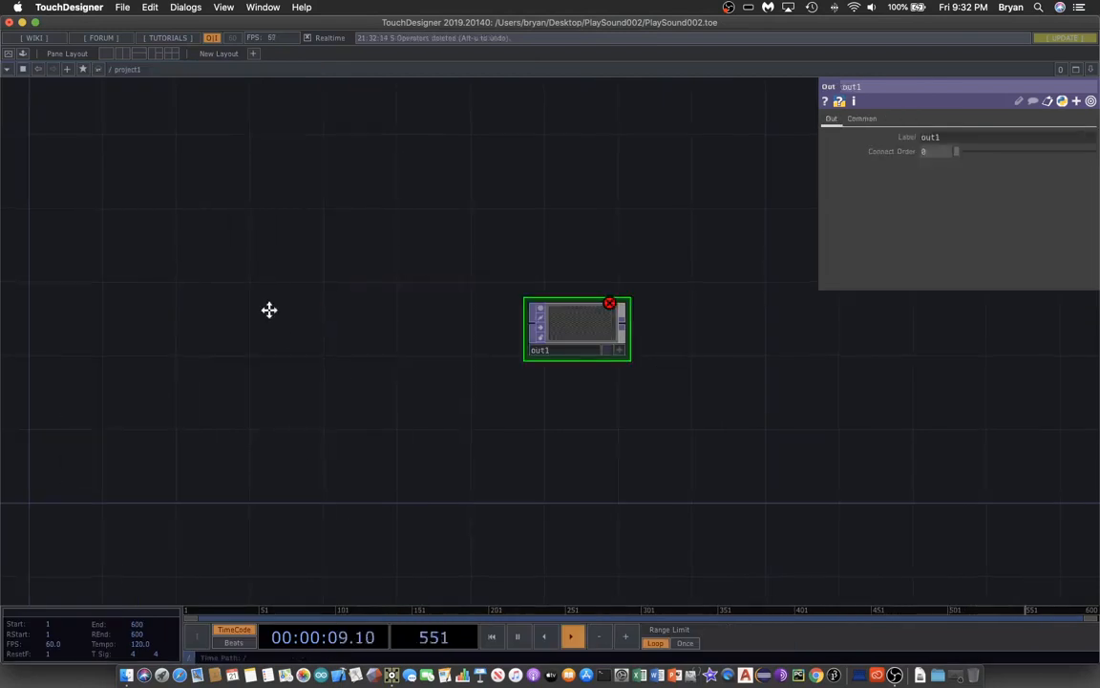
drag(269, 309, 417, 326)
- In Finder, copy loop02.m4a from the Music Loops folder into the Audio folder of PlaySound002
drag(351, 22, 393, 339)
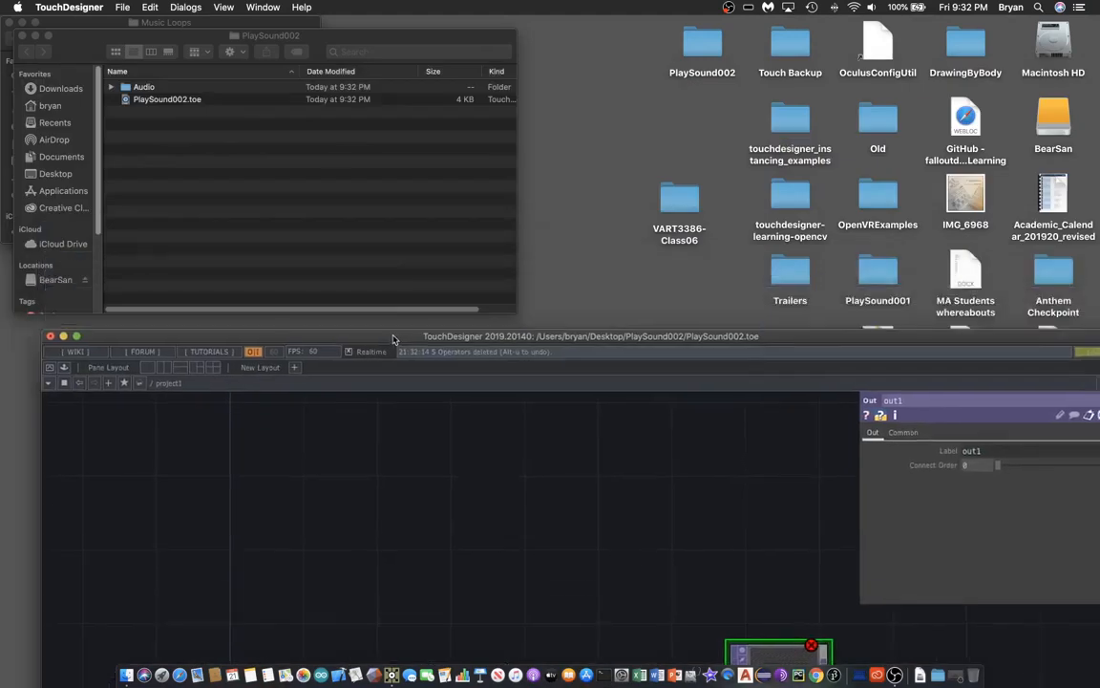
drag(65, 42, 329, 73)
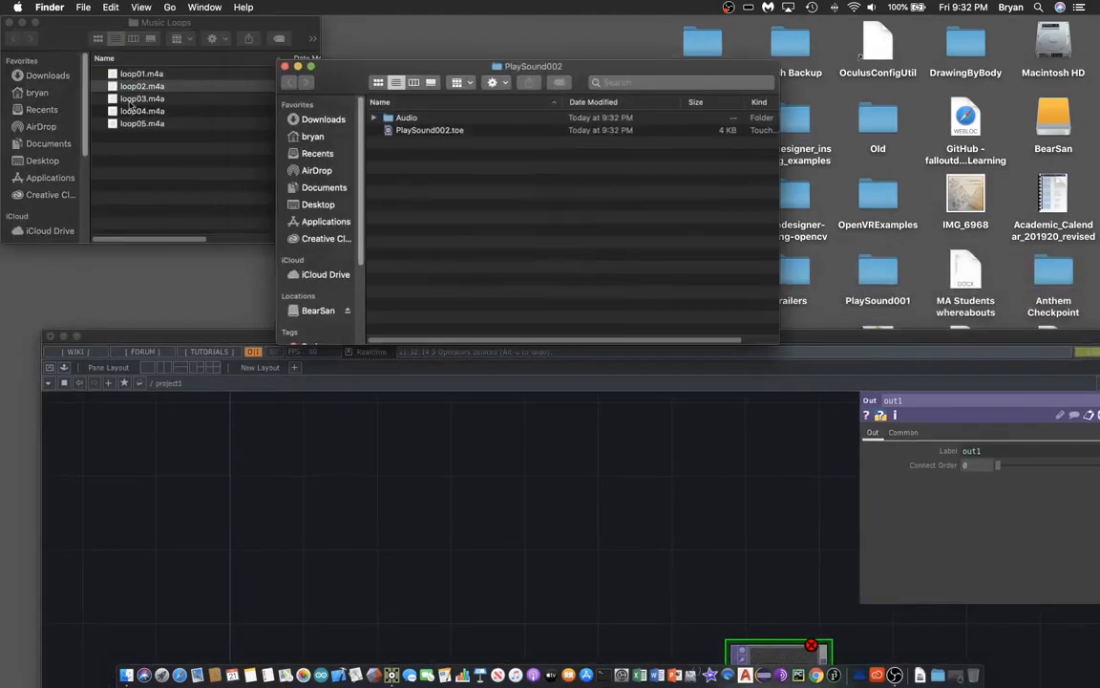
click(107, 86)
right_click(115, 85)
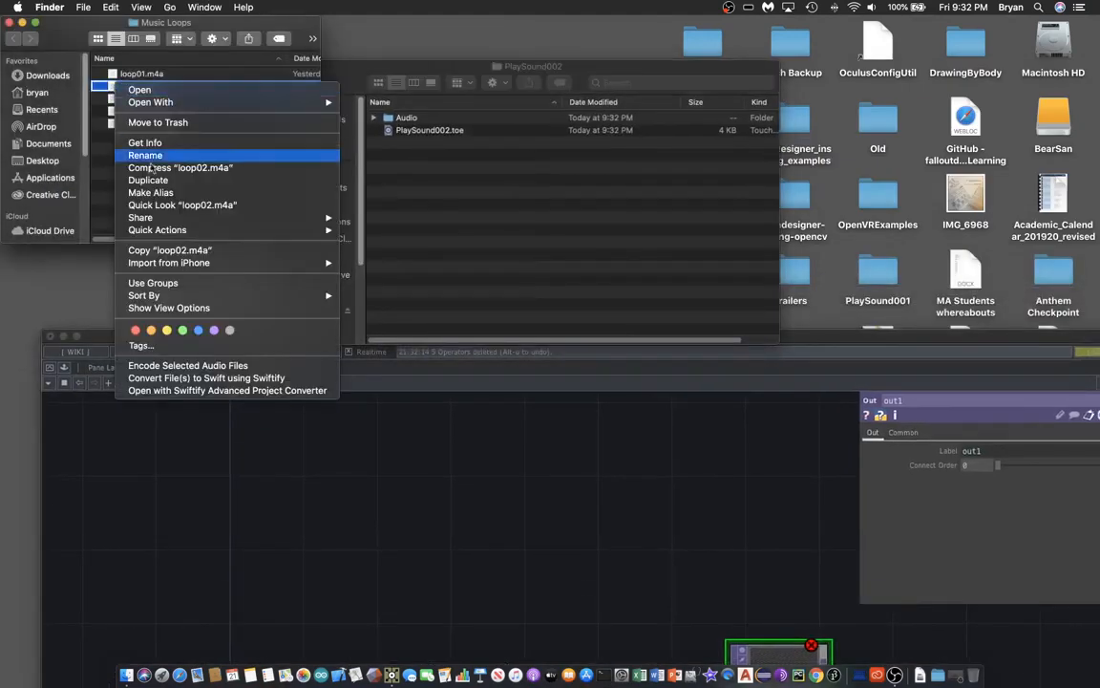
click(157, 249)
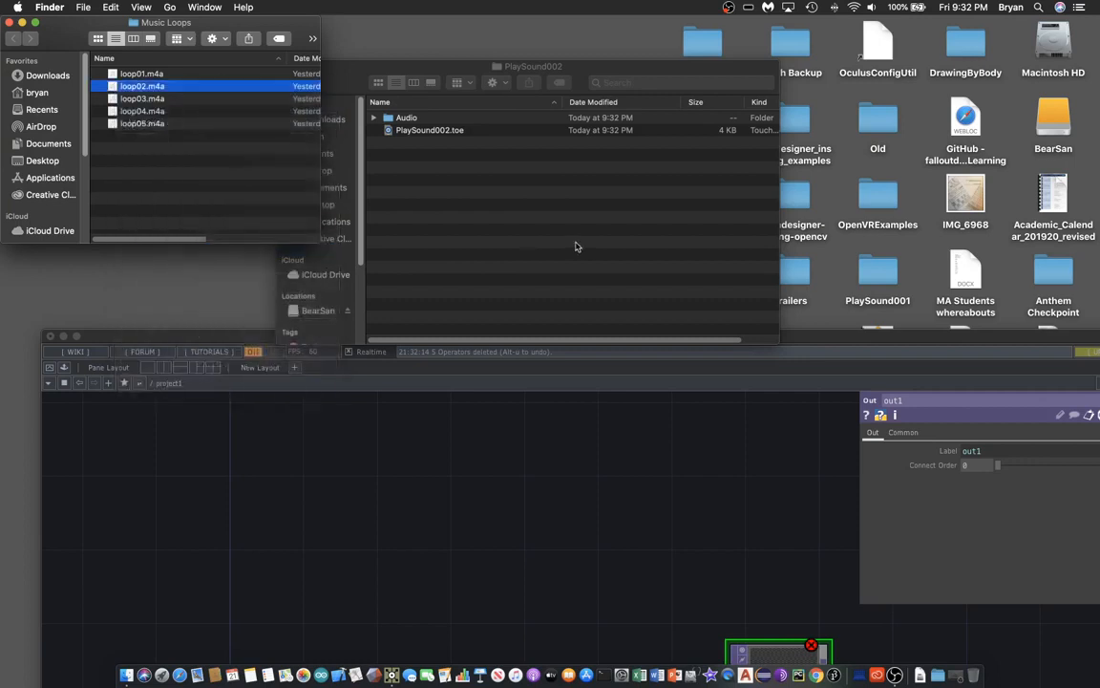
click(575, 246)
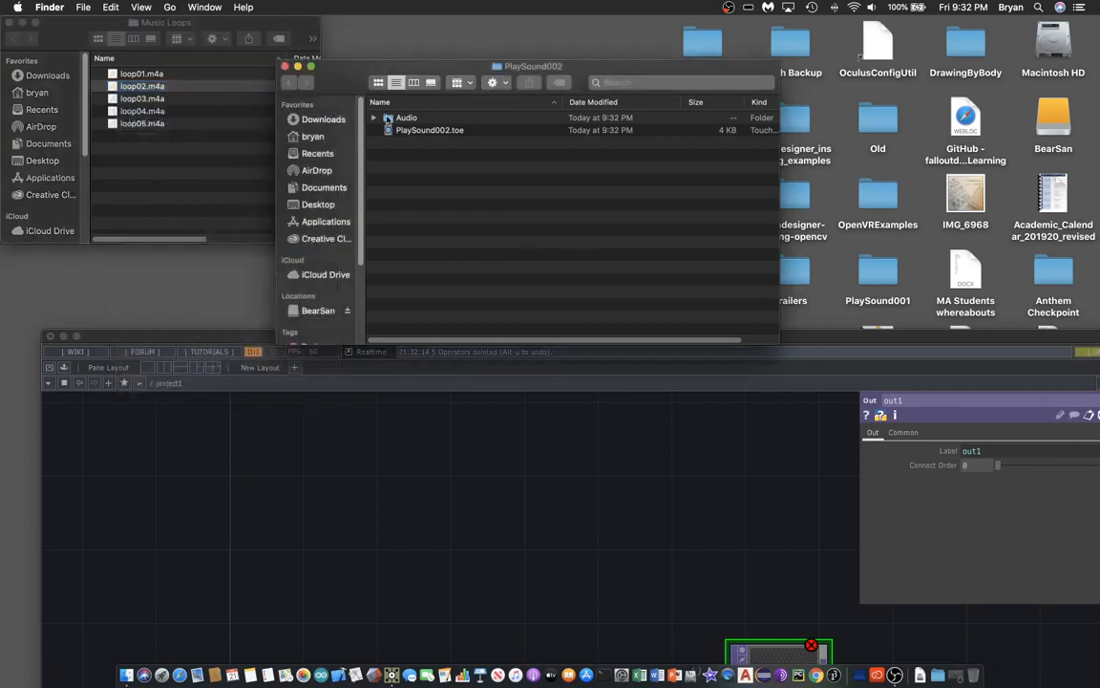
double_click(388, 119)
right_click(427, 171)
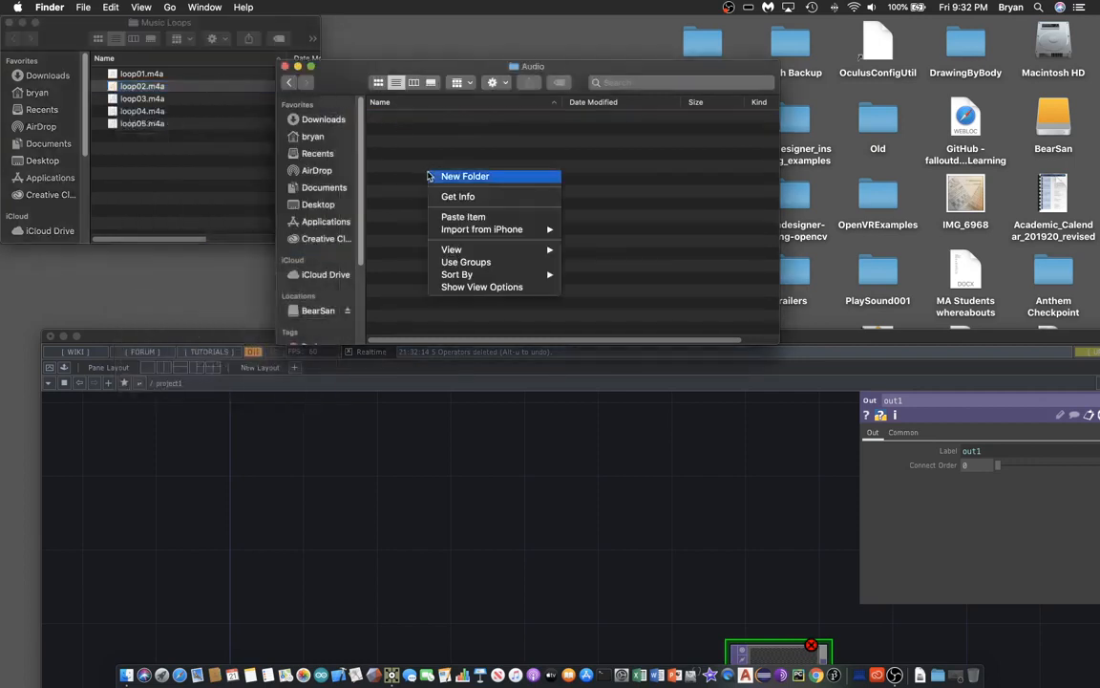
click(464, 217)
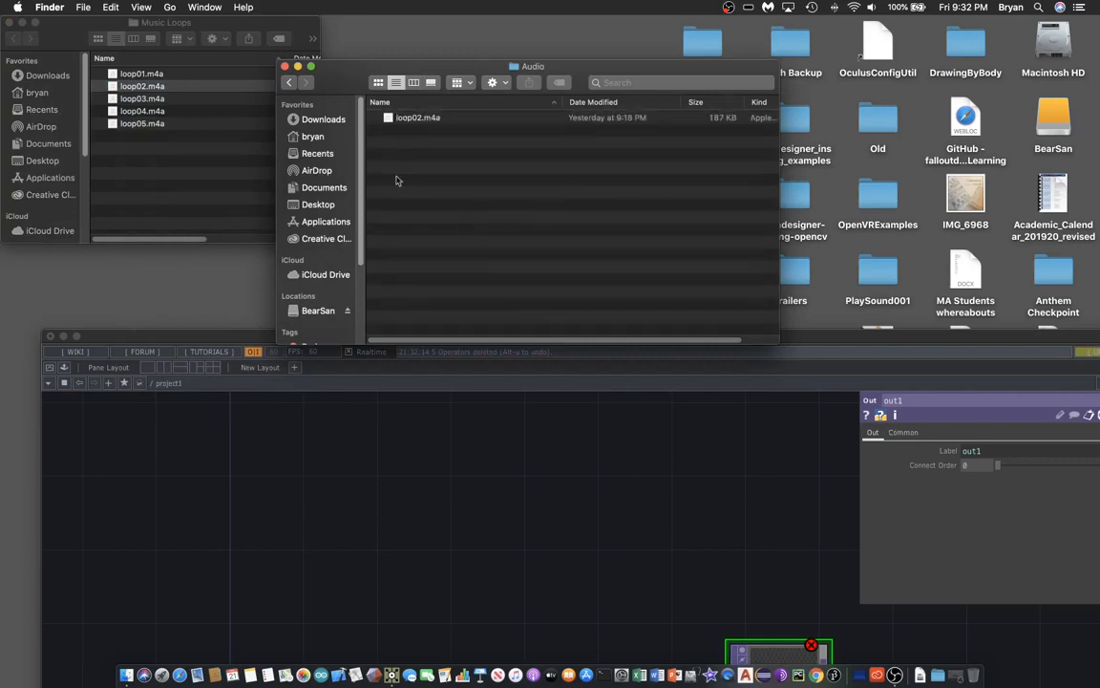
- Import loop02.m4a from the project's Audio folder into the TouchDesigner network and place its operator at the upper left of the network
drag(411, 118, 384, 516)
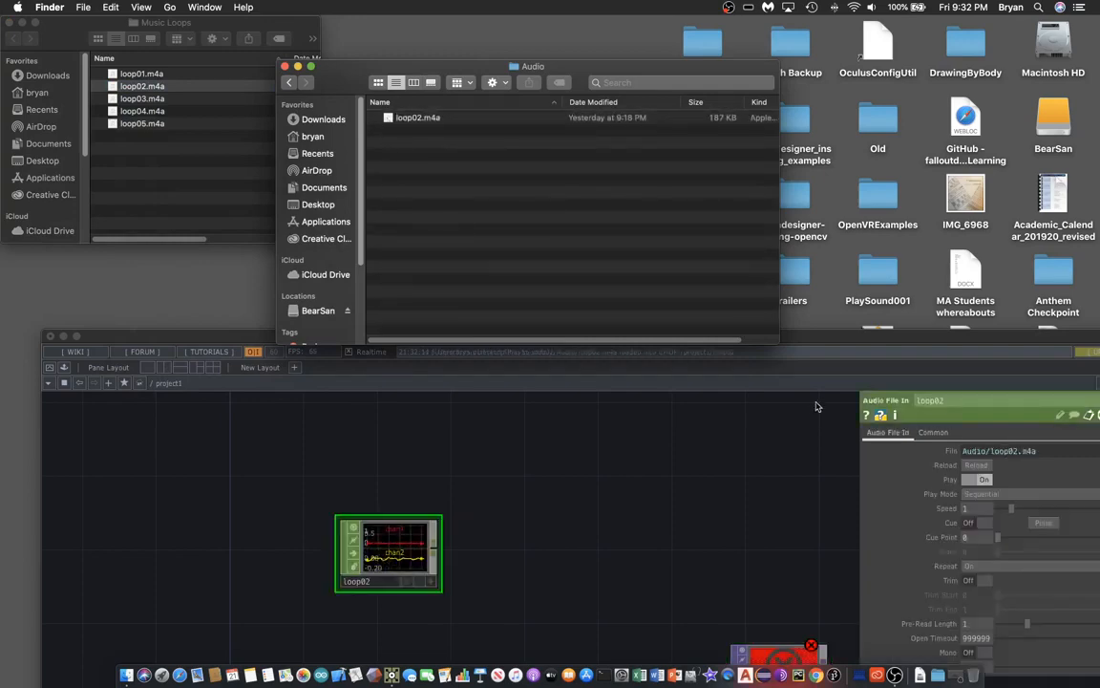
drag(842, 338, 800, 21)
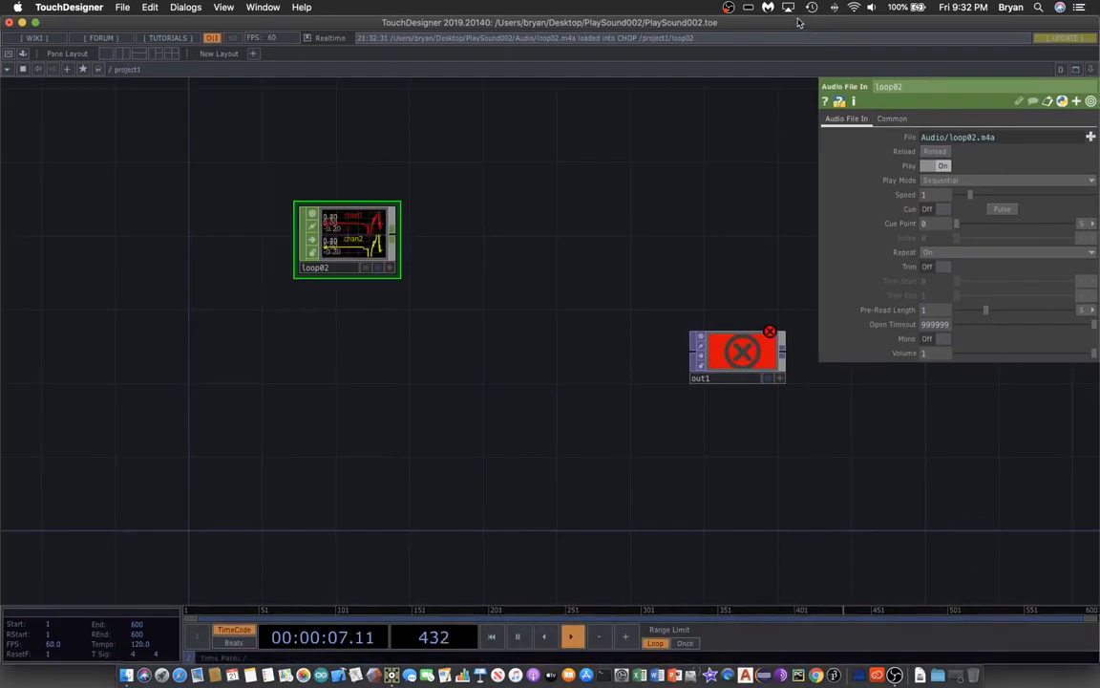
drag(367, 240, 311, 223)
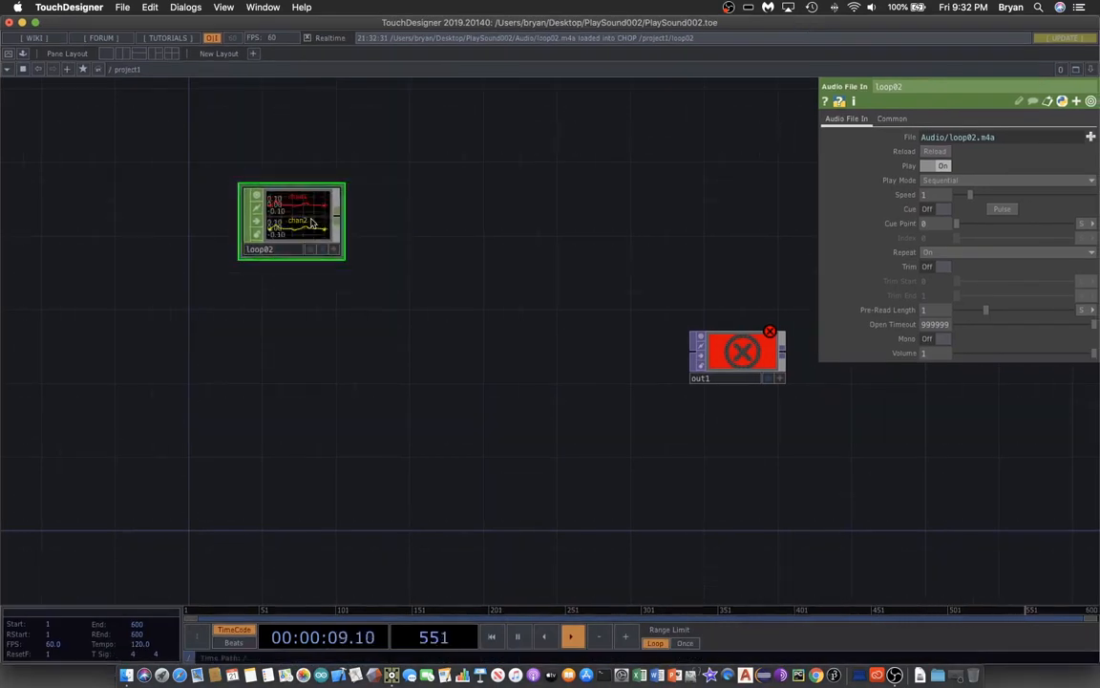
- Add an Audio Device Out CHOP below loop02 and connect loop02's output to it
key(Tab)
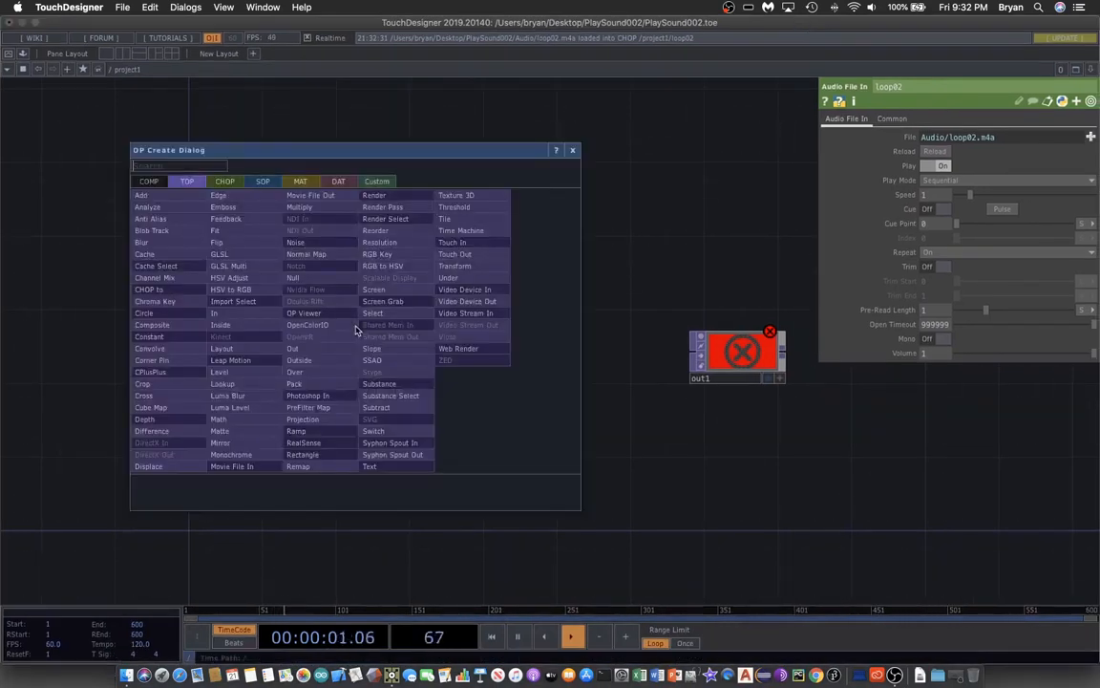
click(225, 180)
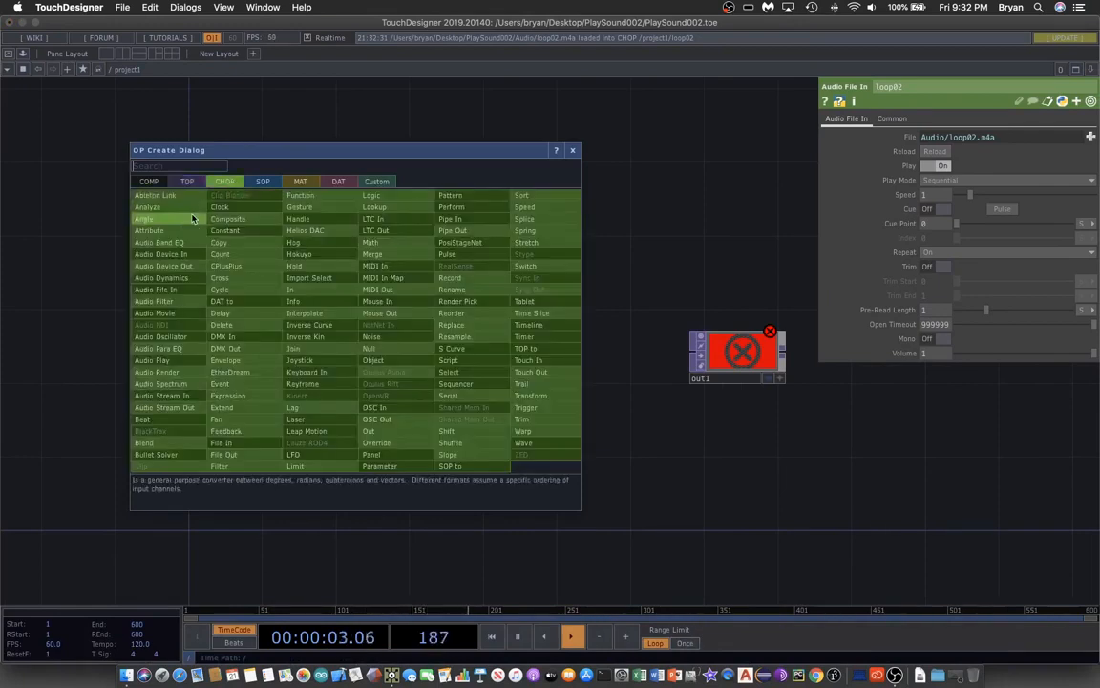
click(169, 240)
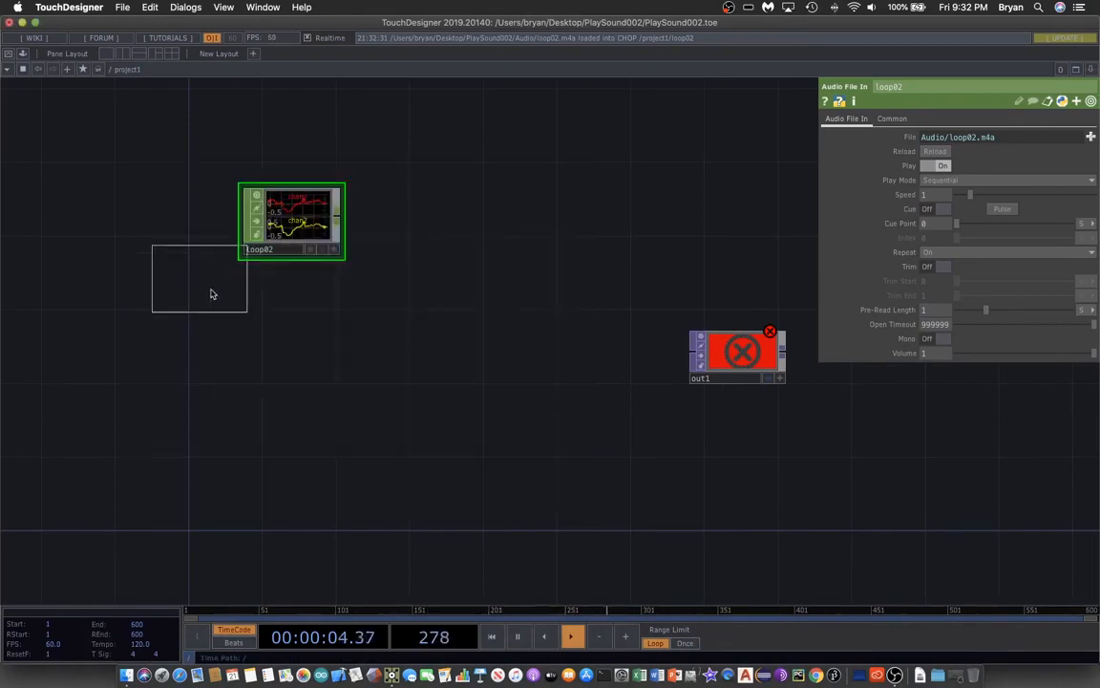
click(288, 361)
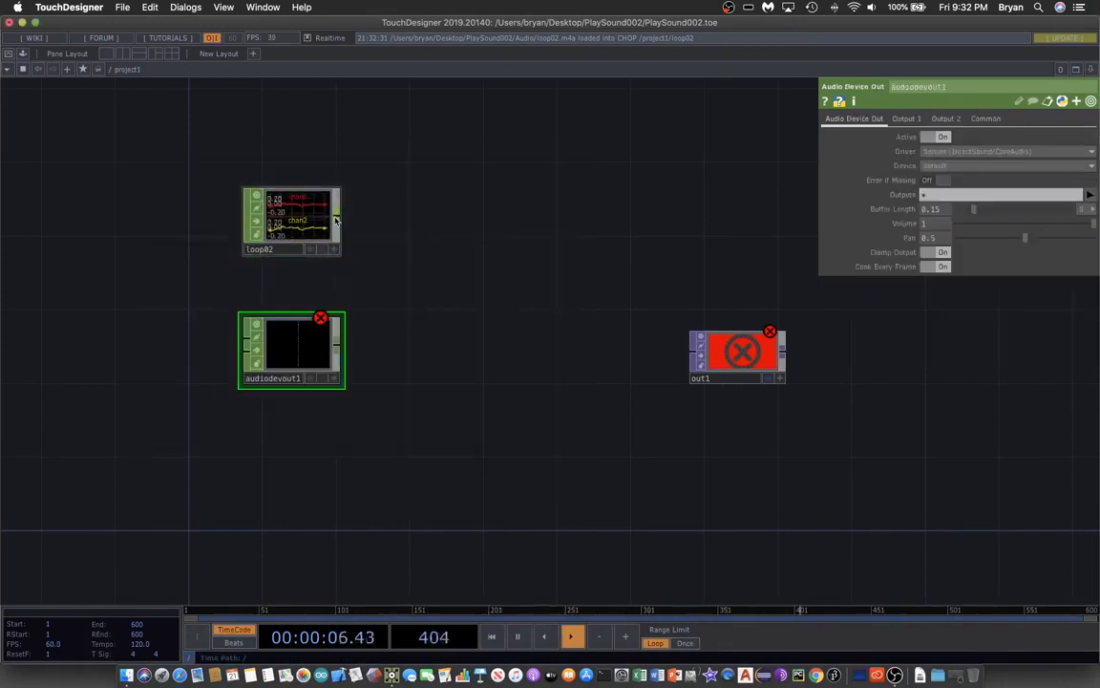
drag(335, 222, 221, 351)
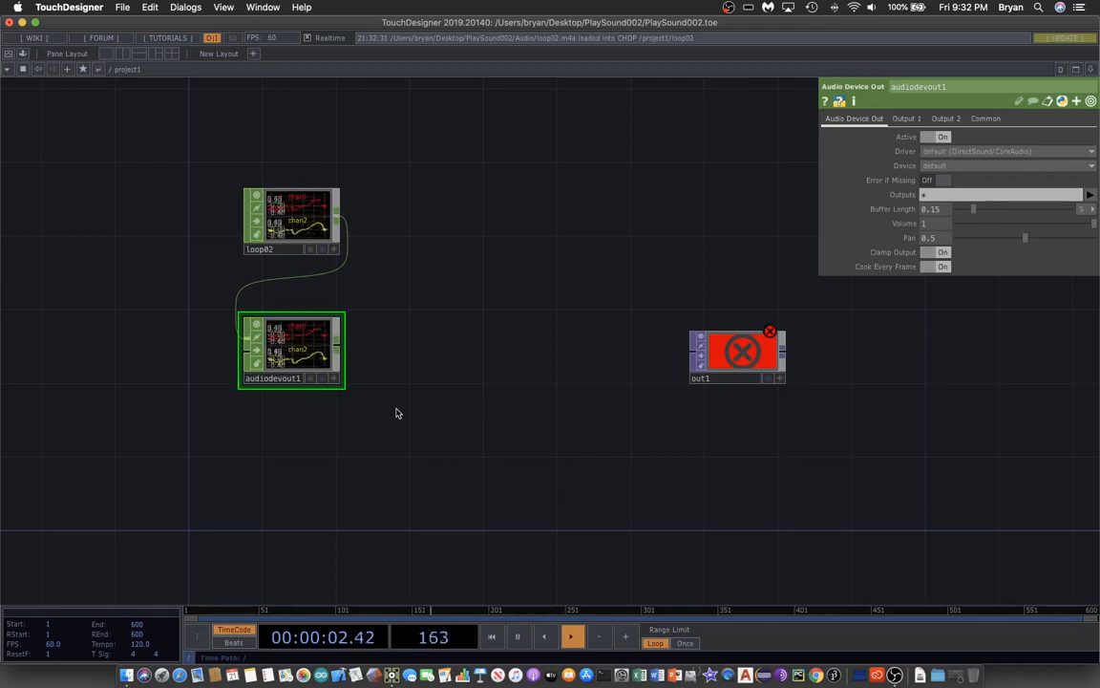
- Lower the computer's sound volume by three notches
key(XF86AudioLowerVolume)
key(XF86AudioLowerVolume)
key(XF86AudioLowerVolume)
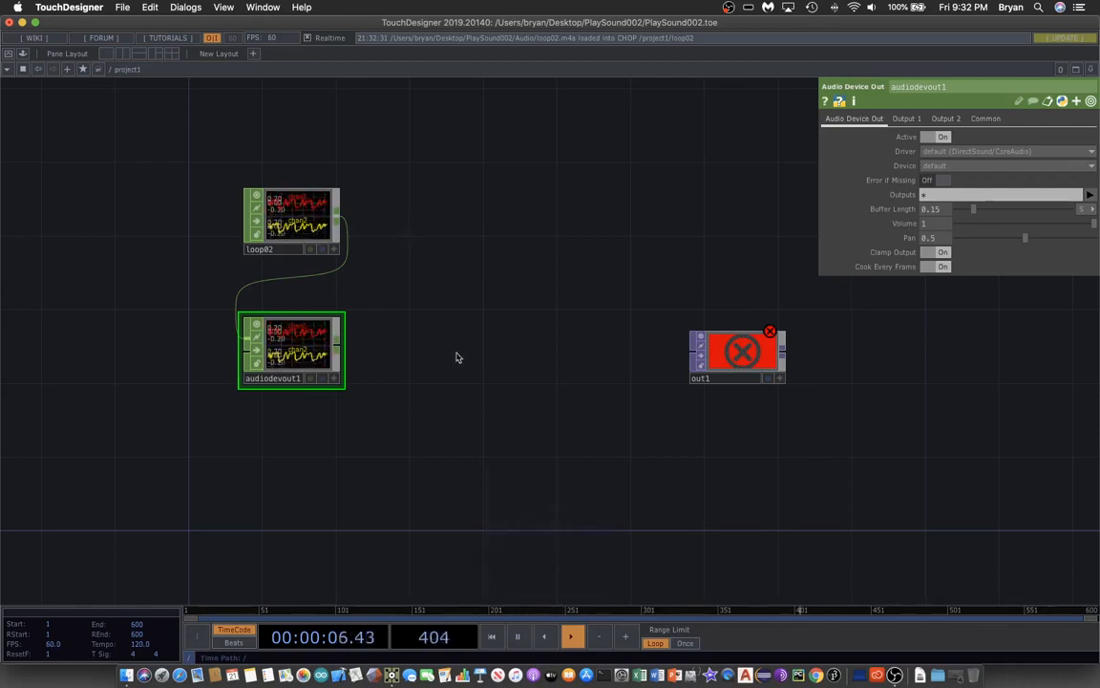
- Save the project with the connected loop02 and Audio Device Out operators
scroll(456, 357, right, 3)
click(124, 7)
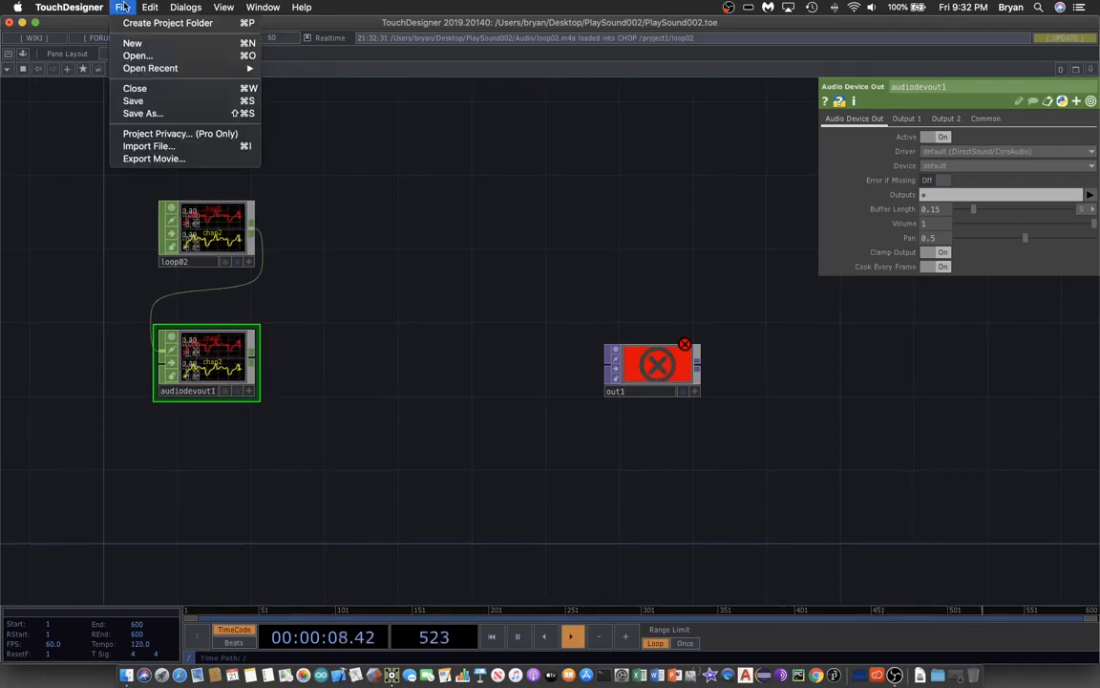
click(133, 100)
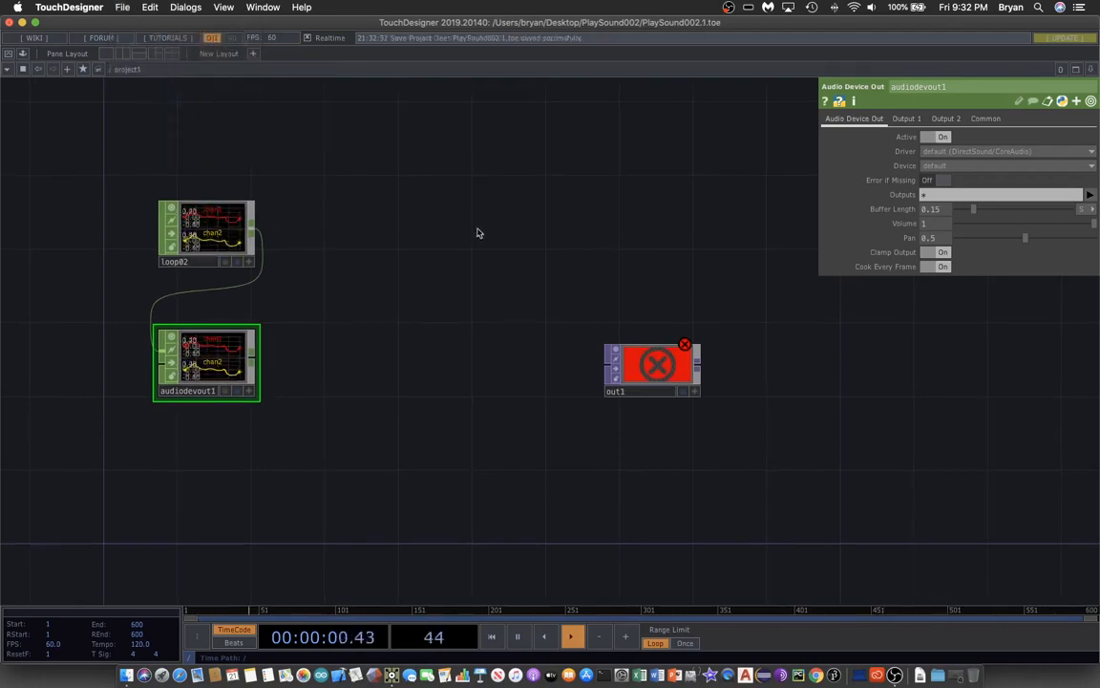
- Move out1 farther away, then add an Audio Spectrum CHOP beside loop02 and feed it from loop02
drag(649, 364, 702, 383)
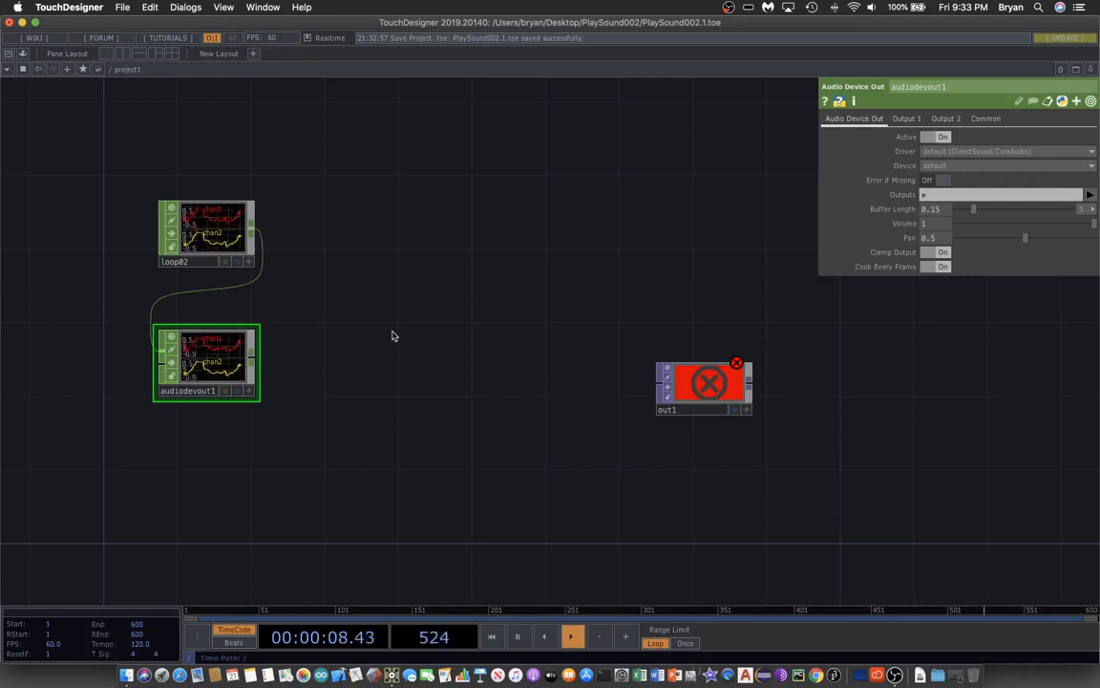
key(Tab)
drag(284, 145, 533, 124)
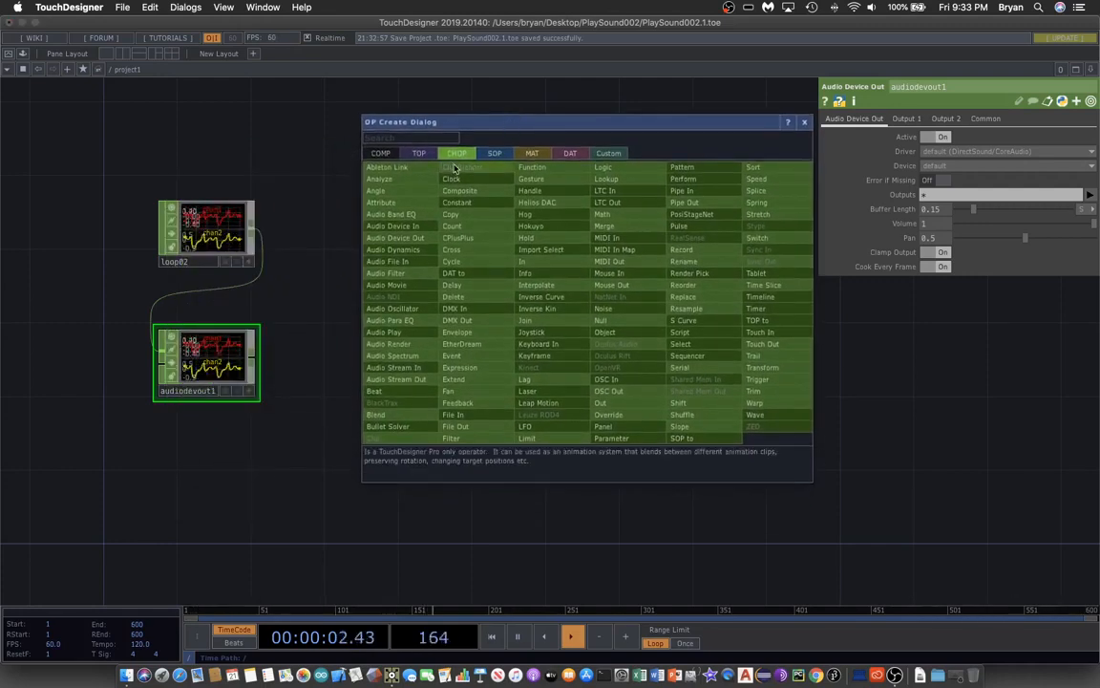
click(391, 357)
click(381, 237)
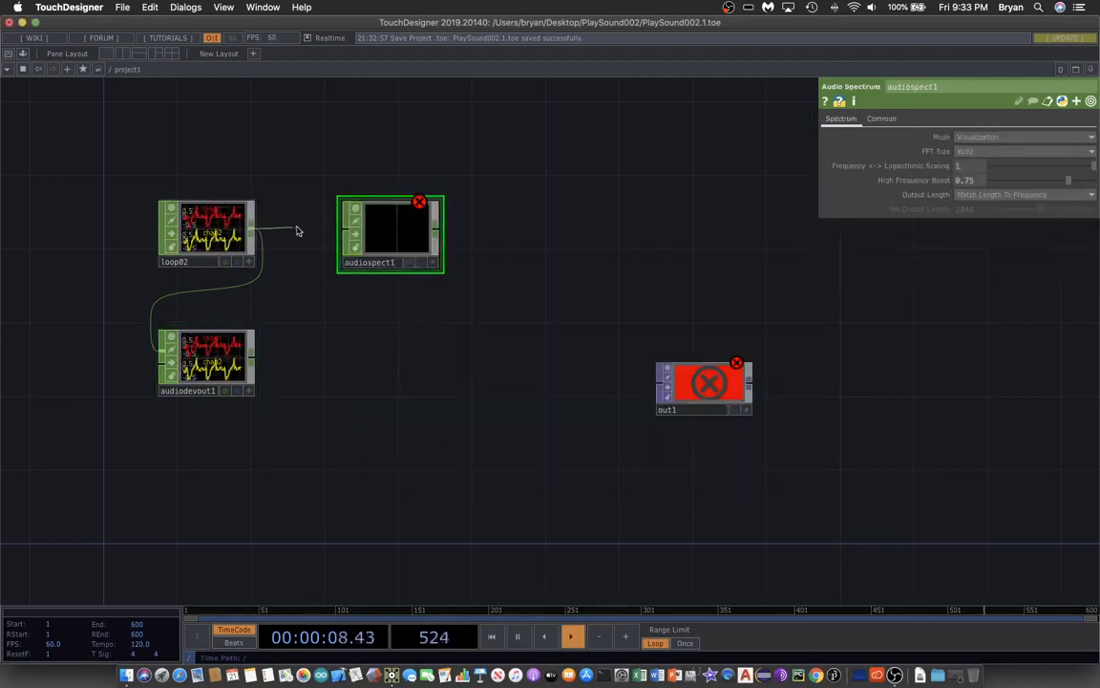
drag(296, 231, 342, 230)
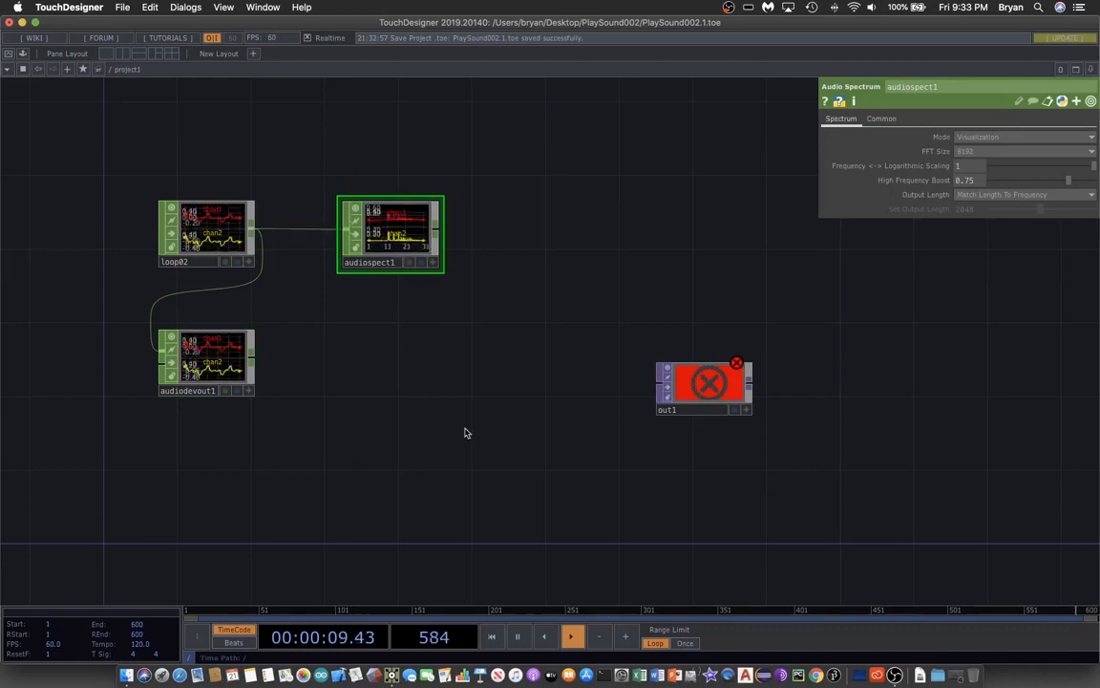
- Examine the Audio Spectrum output in a separate viewer window, and close the viewer
right_click(401, 232)
click(424, 222)
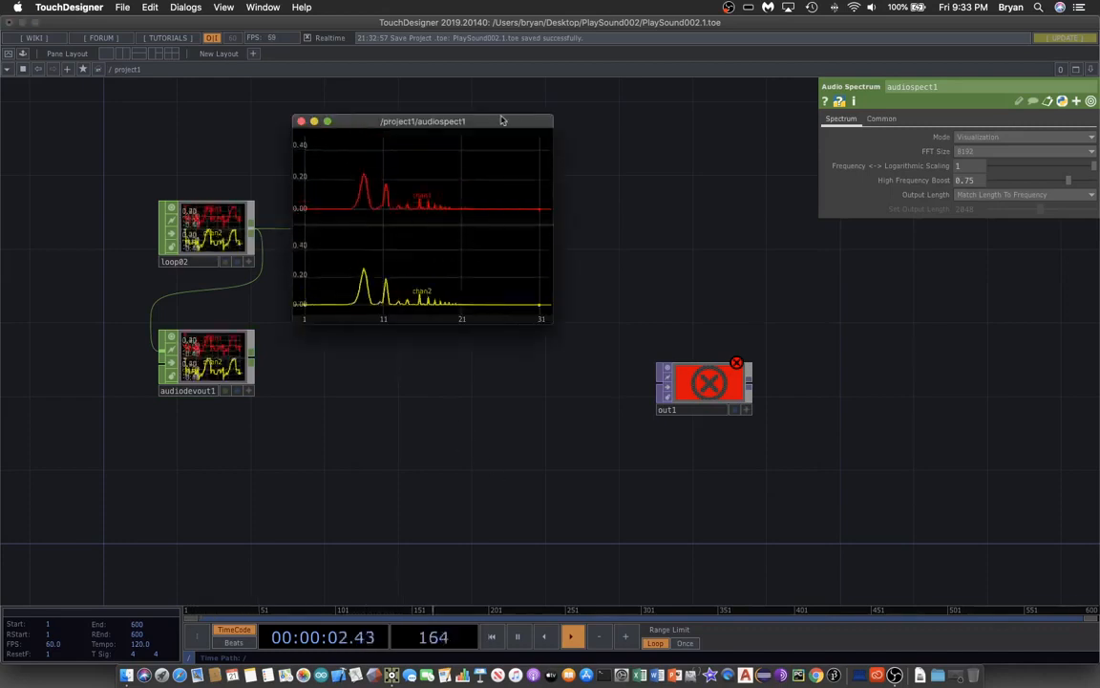
drag(501, 124, 549, 137)
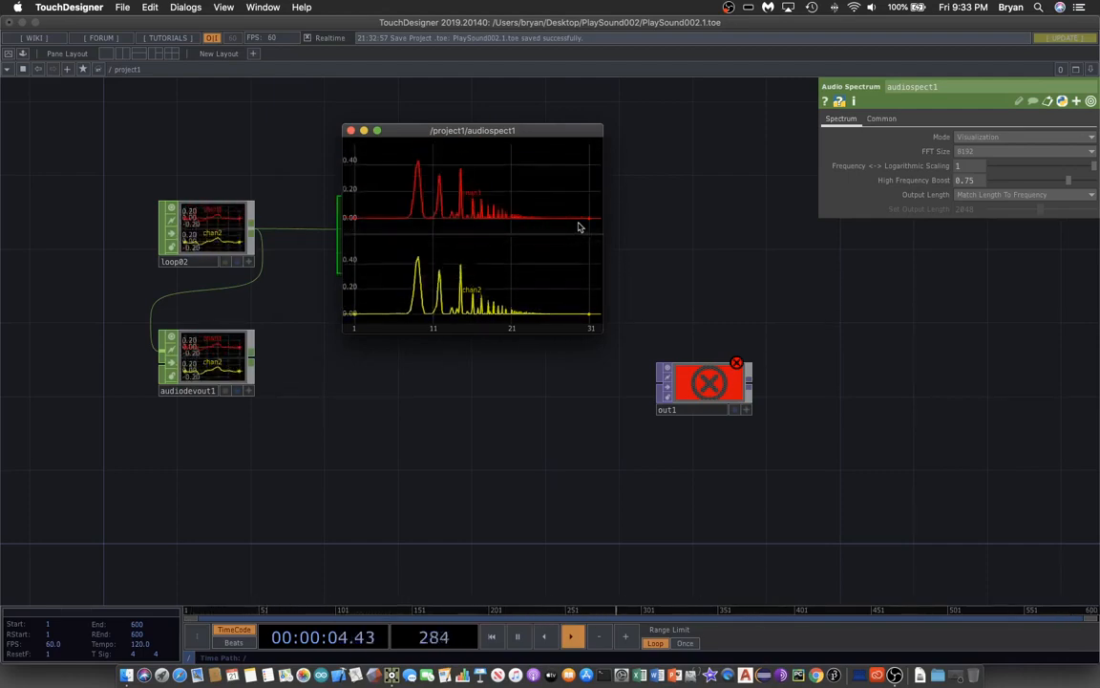
click(351, 131)
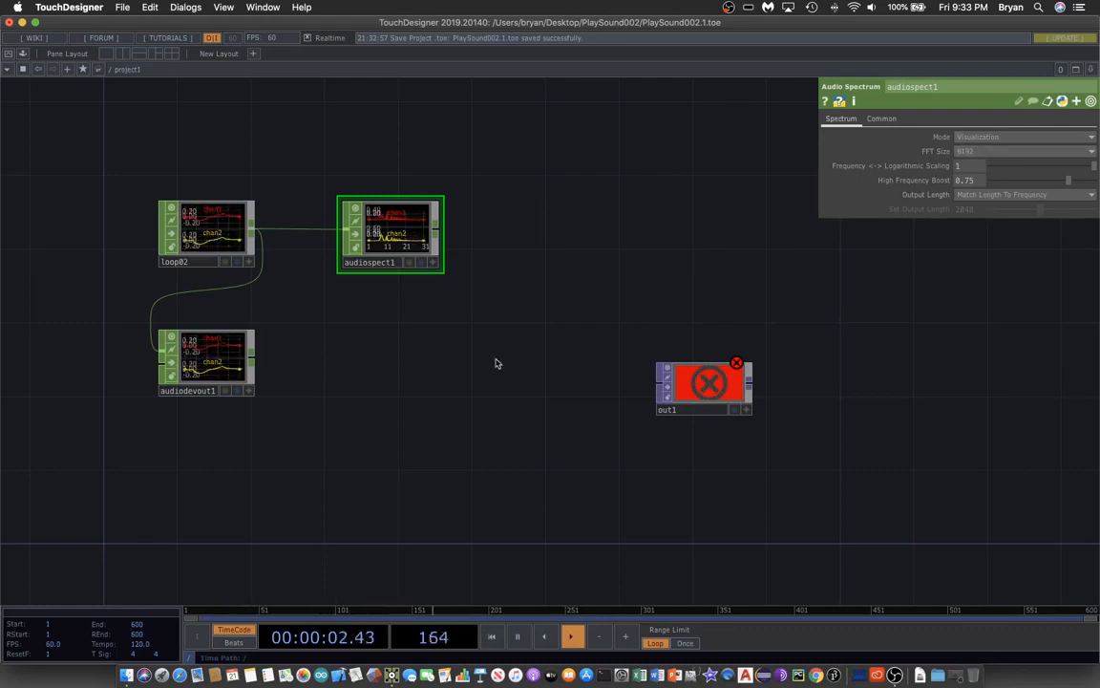
scroll(495, 355, up, 2)
scroll(448, 362, up, 1)
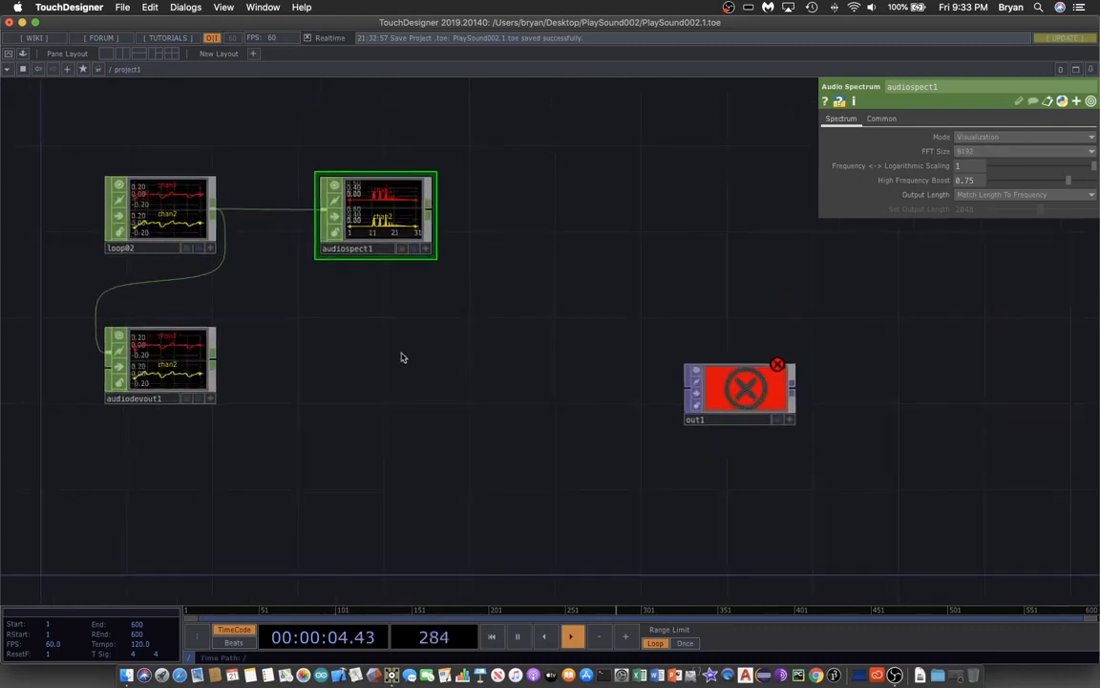
- Set the Audio Spectrum's output length manually to 1280 and its FFT size to 2048
drag(402, 359, 427, 350)
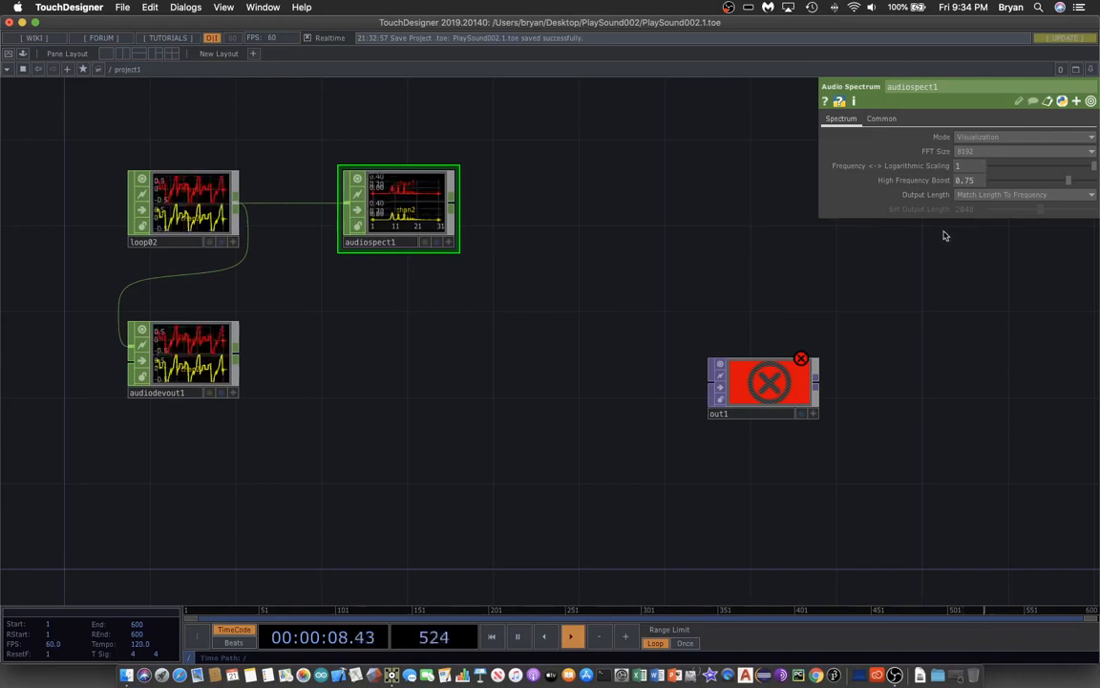
click(969, 196)
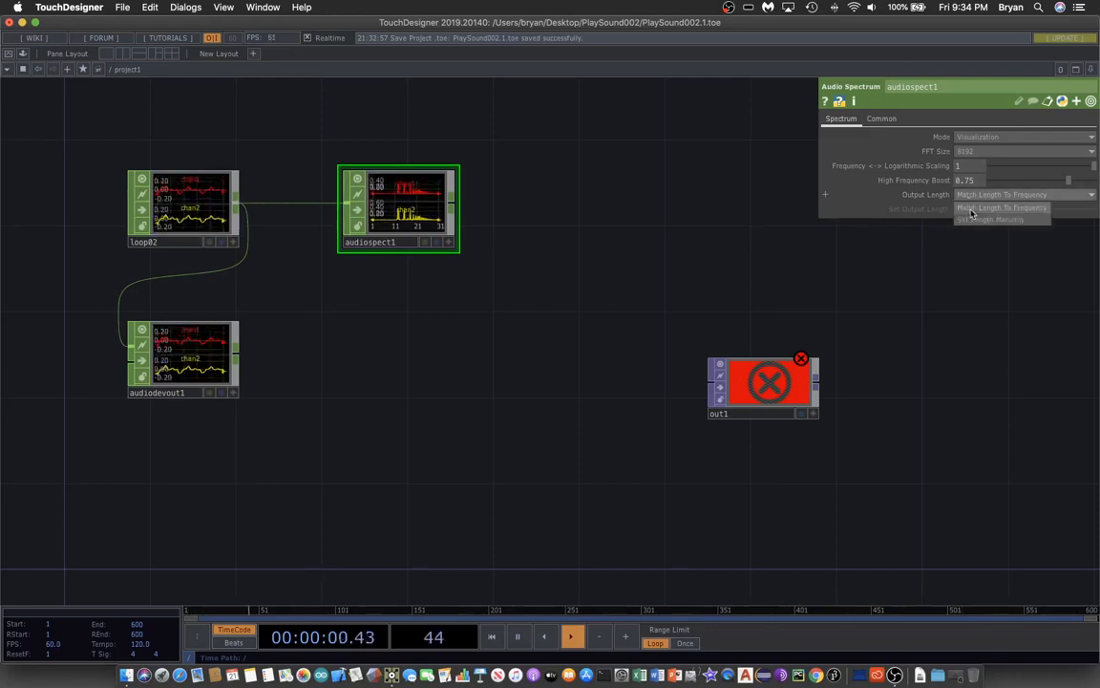
click(971, 220)
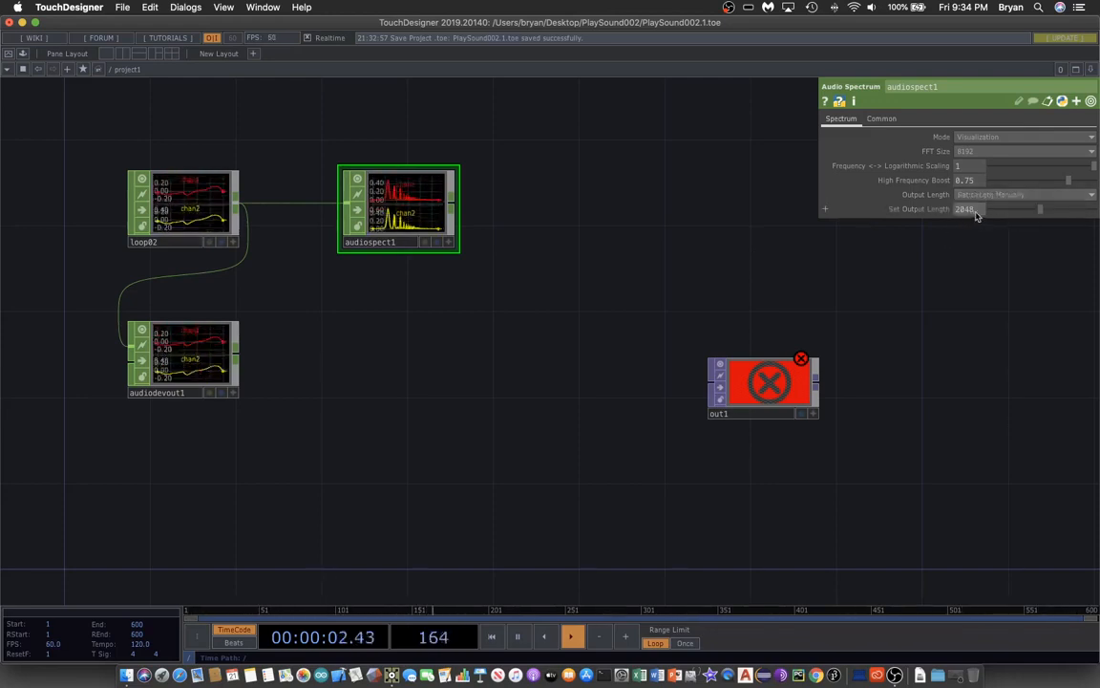
text(128)
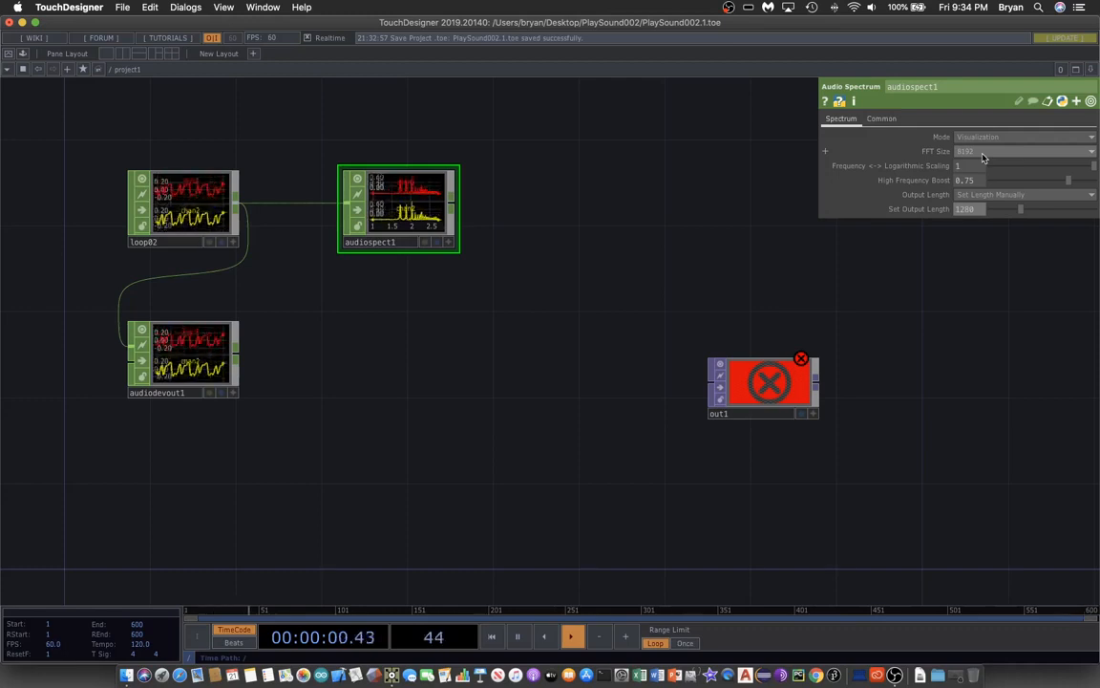
click(983, 154)
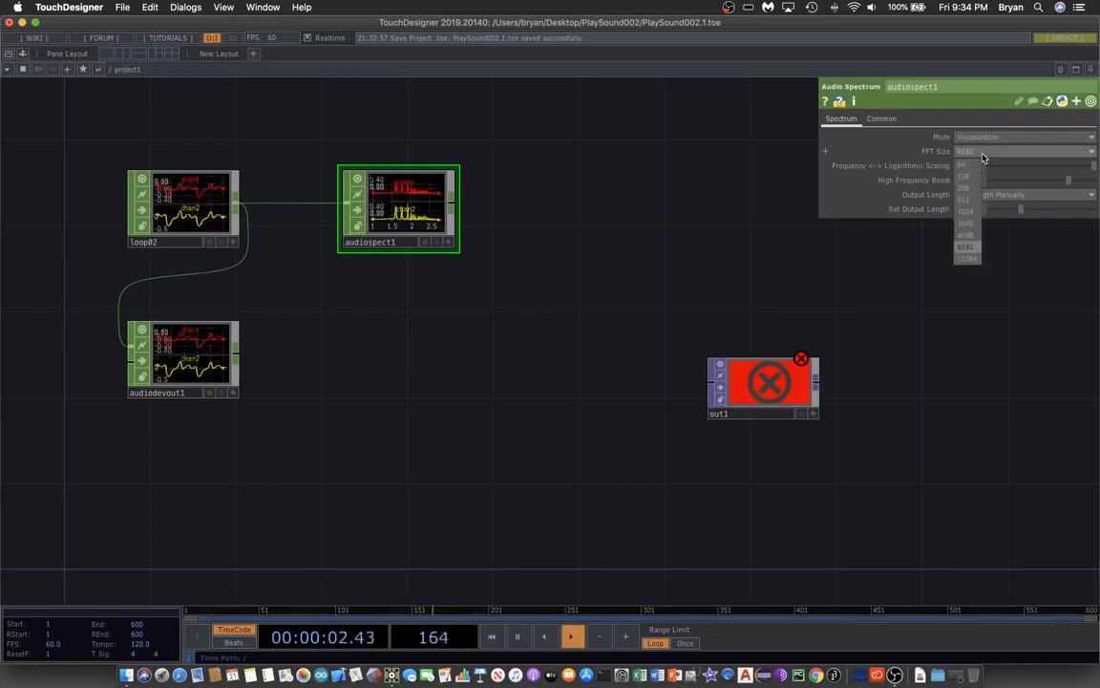
click(967, 225)
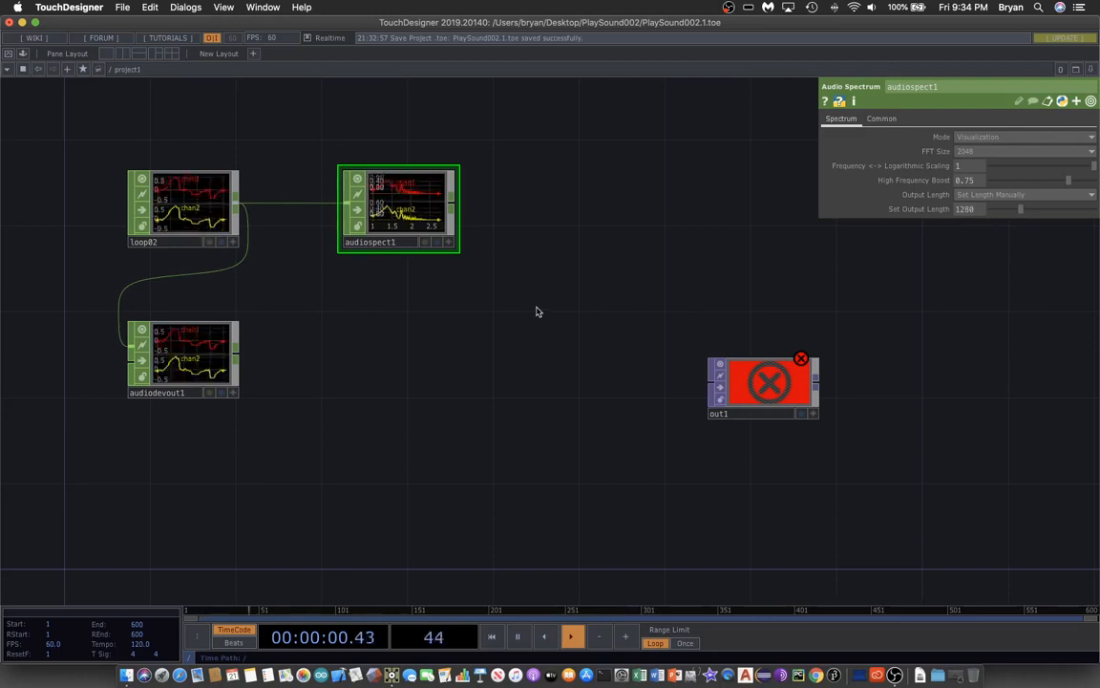
- Move audiospect1 closer to loop02 and add a Select CHOP beside it, fed from audiospect1
drag(426, 239, 404, 239)
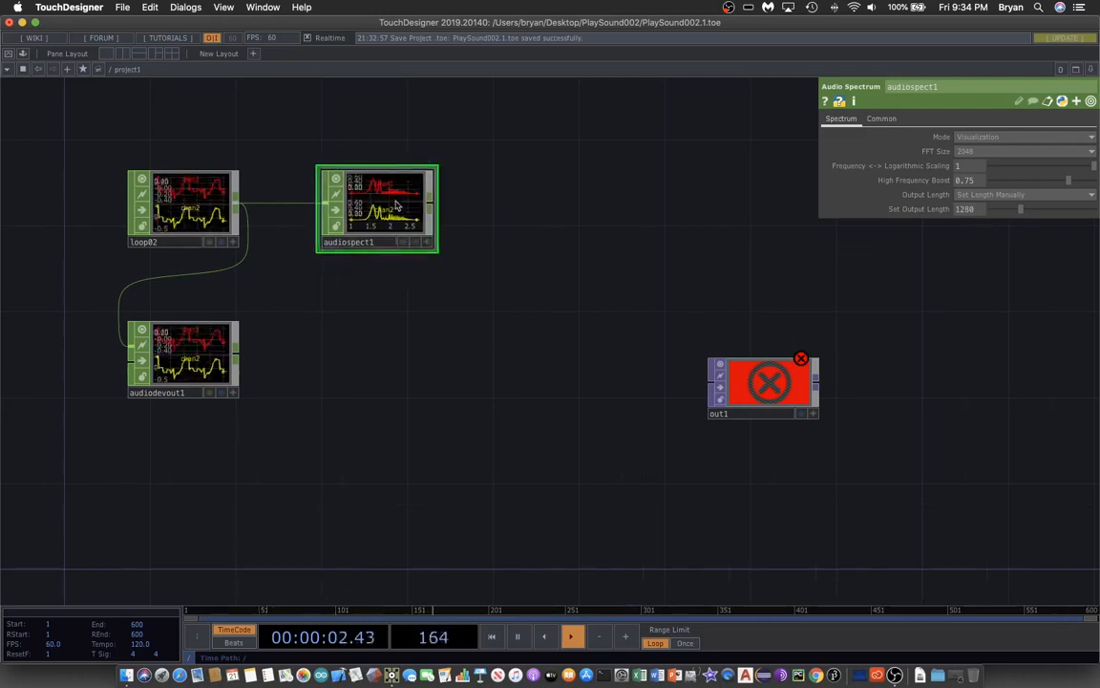
key(Tab)
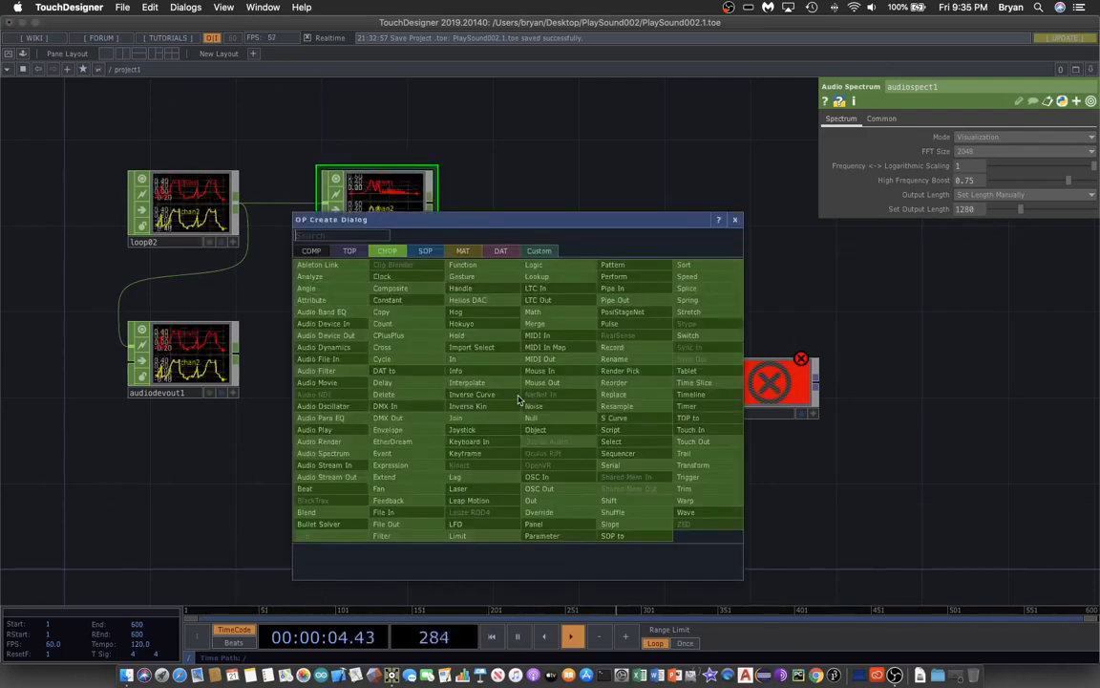
drag(455, 218, 615, 172)
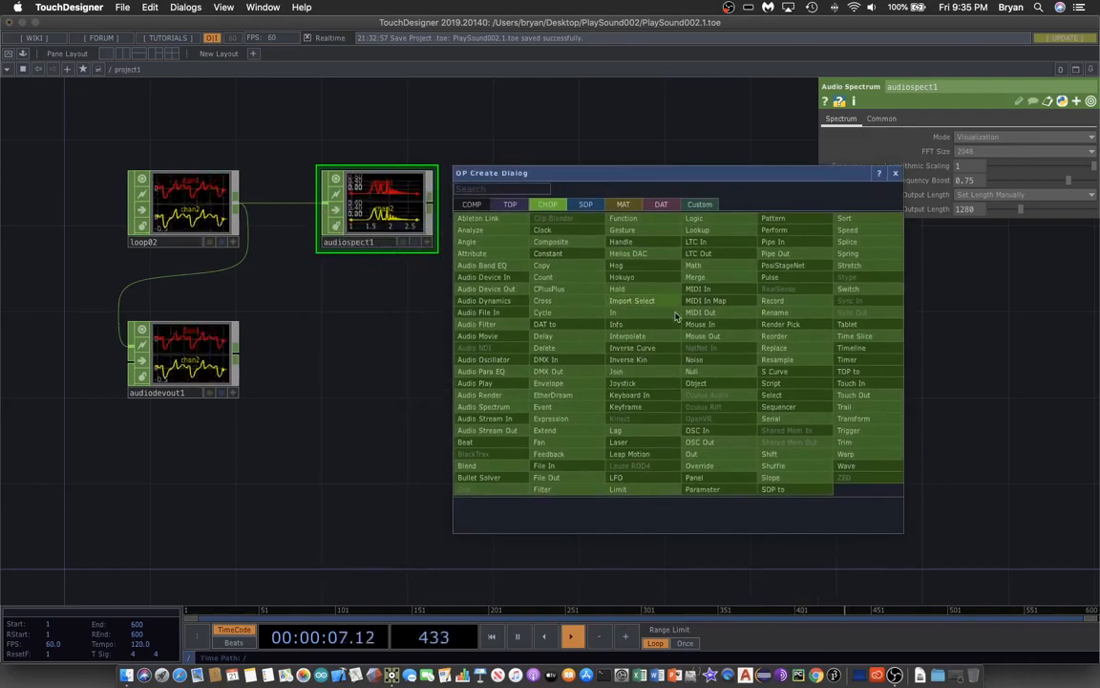
click(796, 397)
click(545, 208)
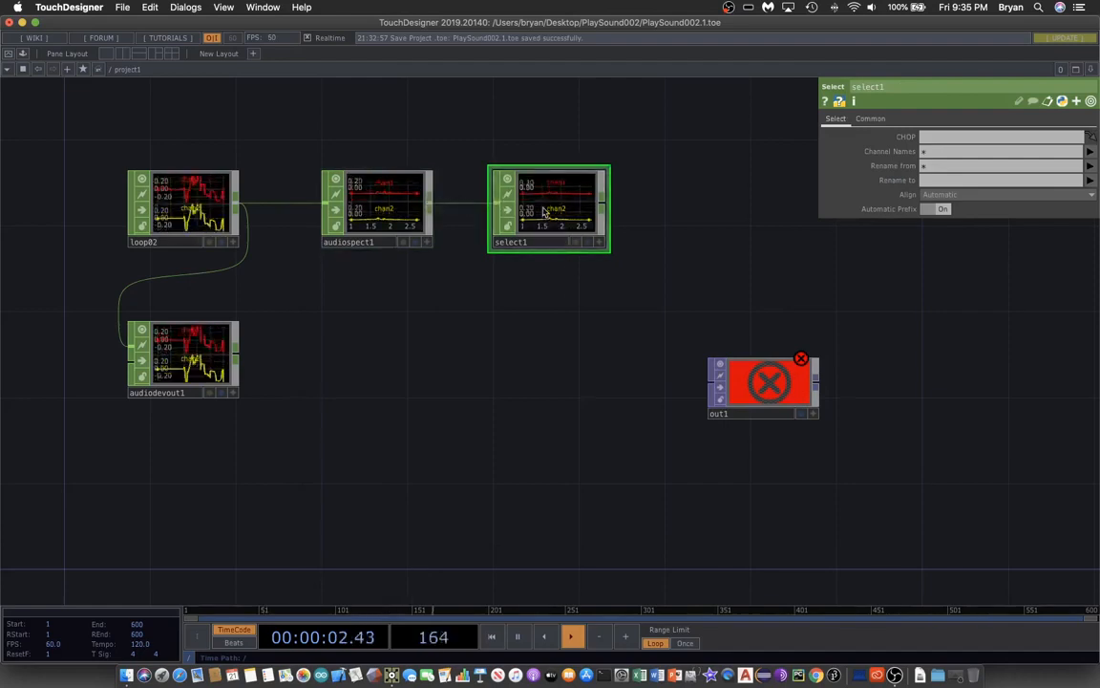
- Set the Select CHOP's channel names to chan1
click(924, 153)
text(chan)
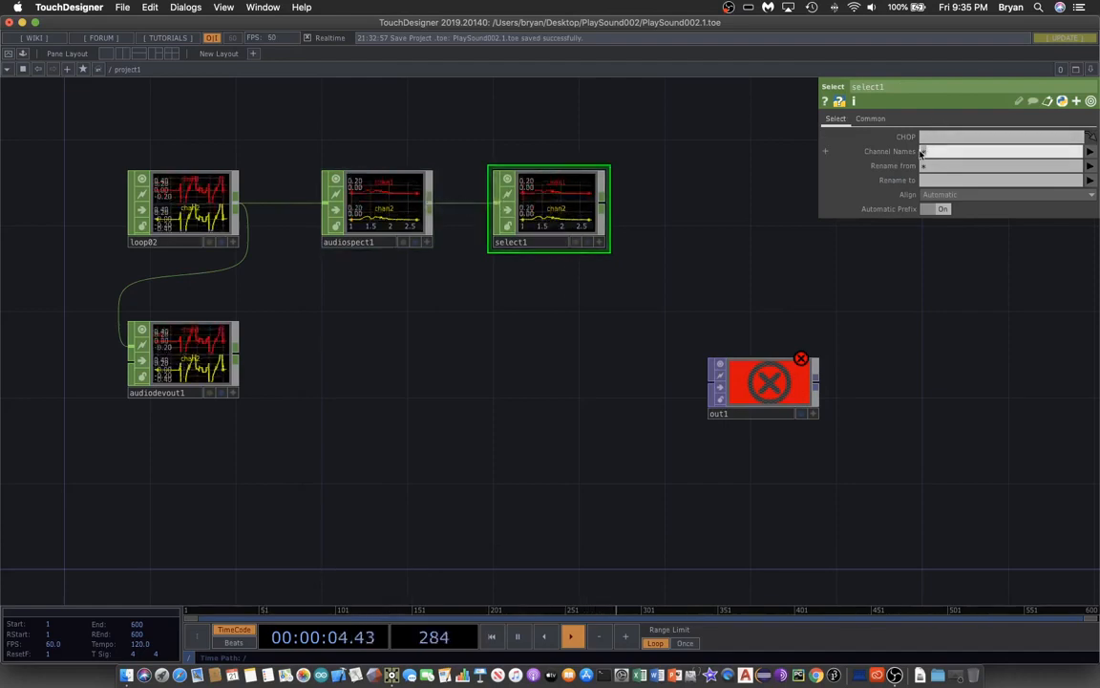
text(1)
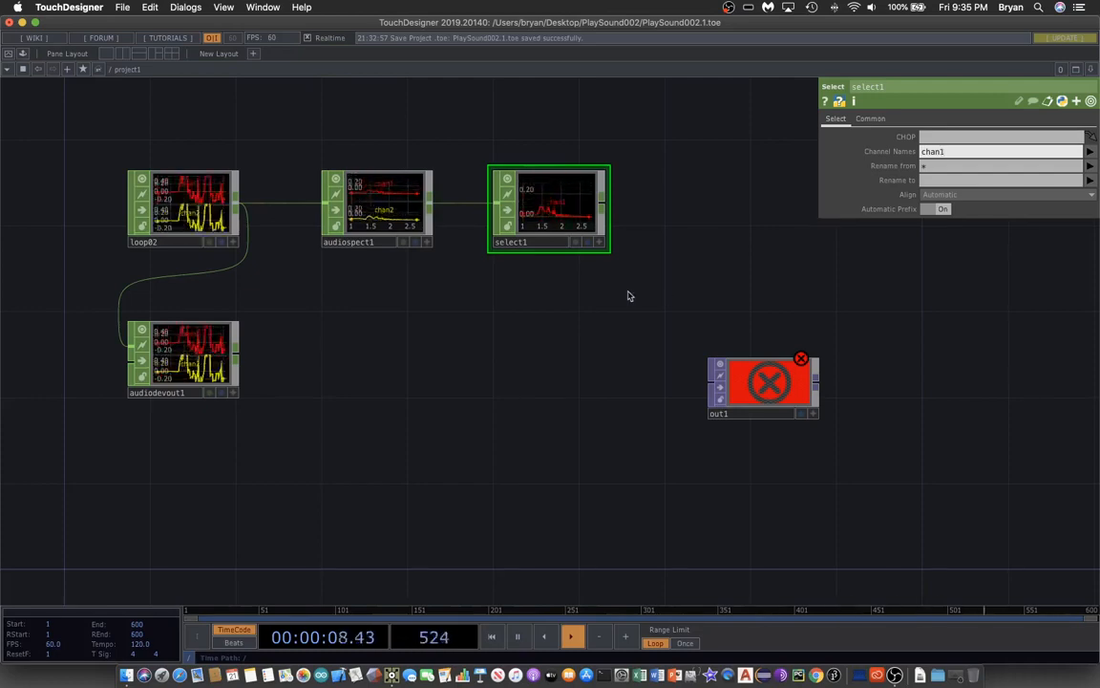
- Examine select1's output in a separate viewer window, close the viewer, and move out1 farther away from the operator chain
drag(618, 305, 533, 319)
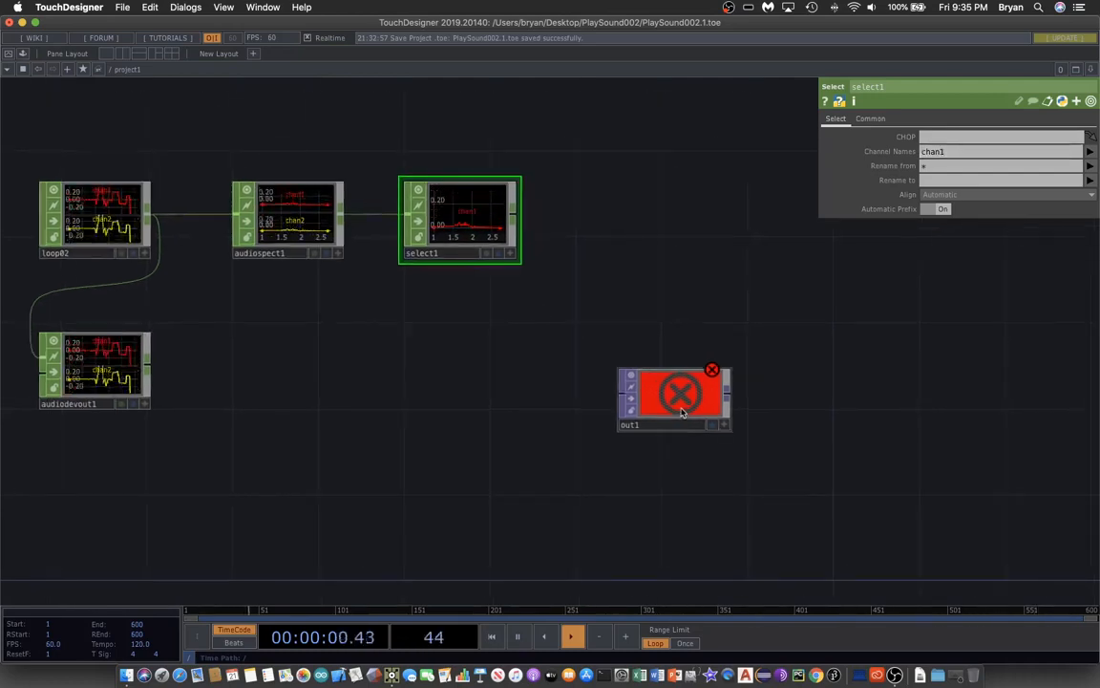
drag(682, 412, 790, 411)
right_click(480, 210)
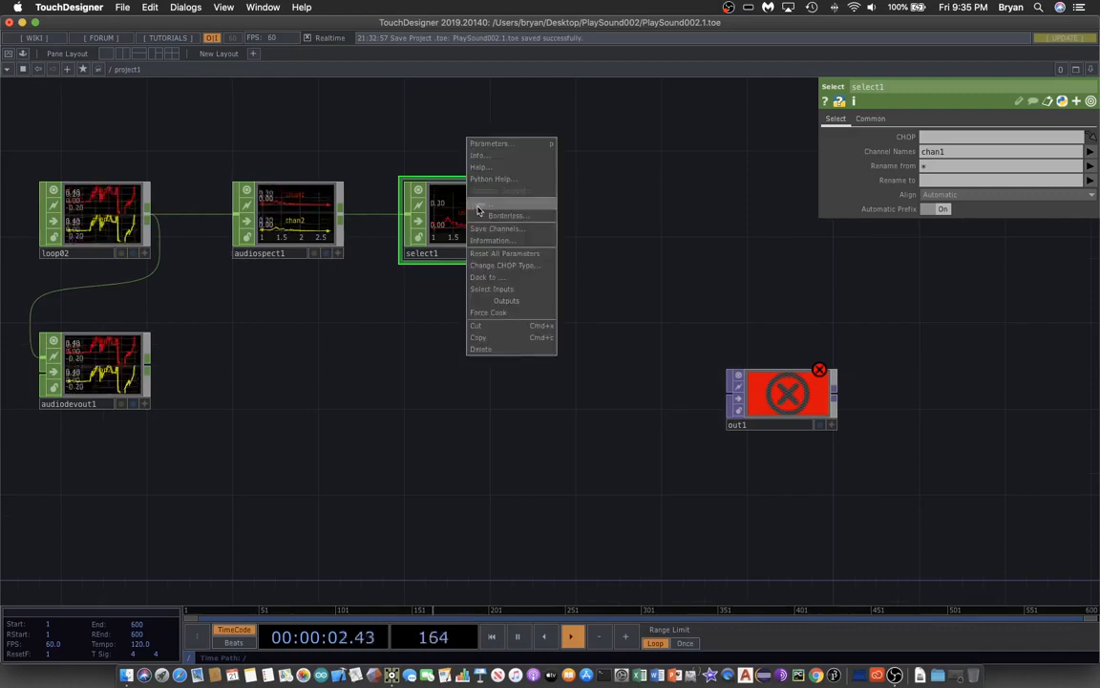
click(480, 206)
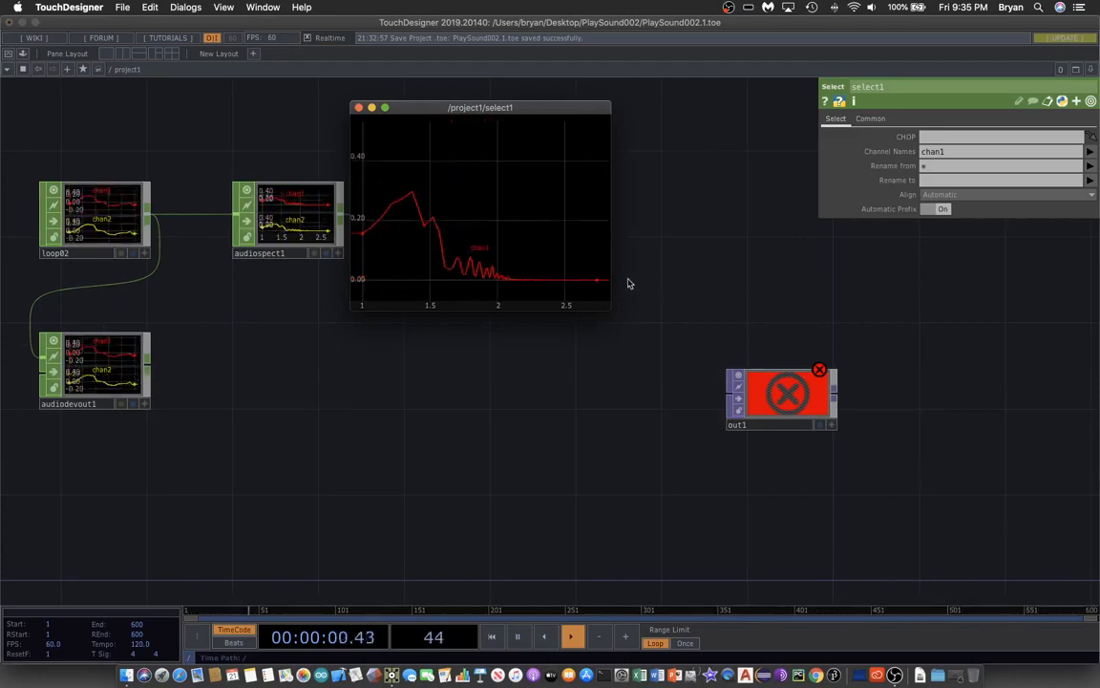
click(359, 107)
drag(589, 438, 578, 381)
drag(735, 361, 777, 381)
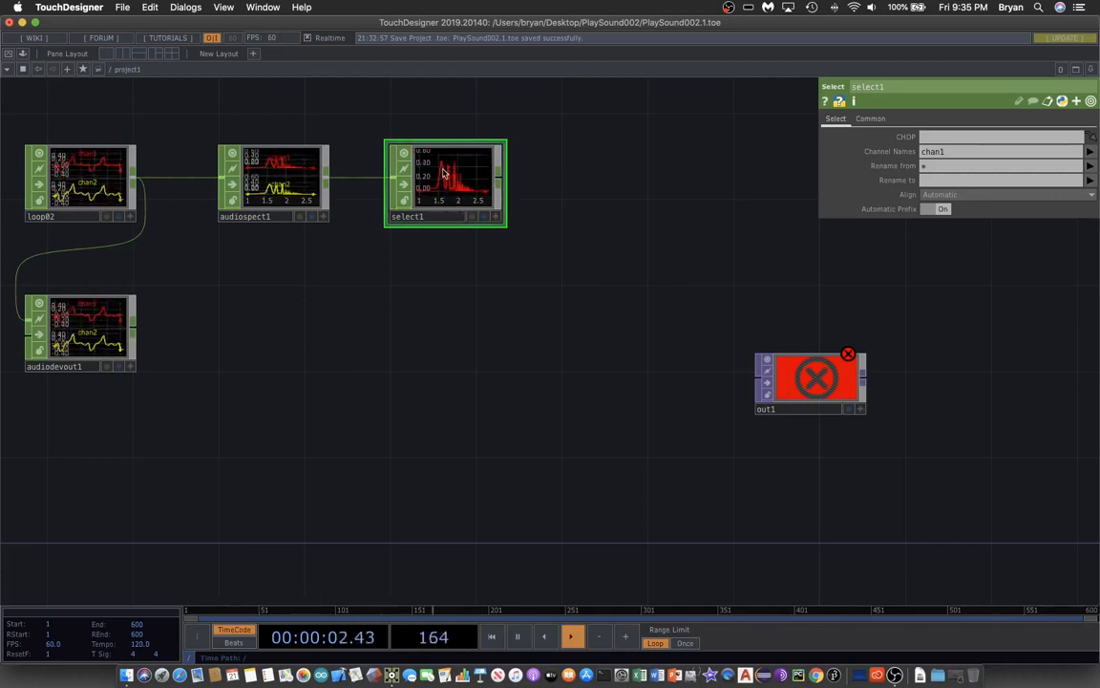
- Add a Limit CHOP below select1 and feed it from select1
key(Tab)
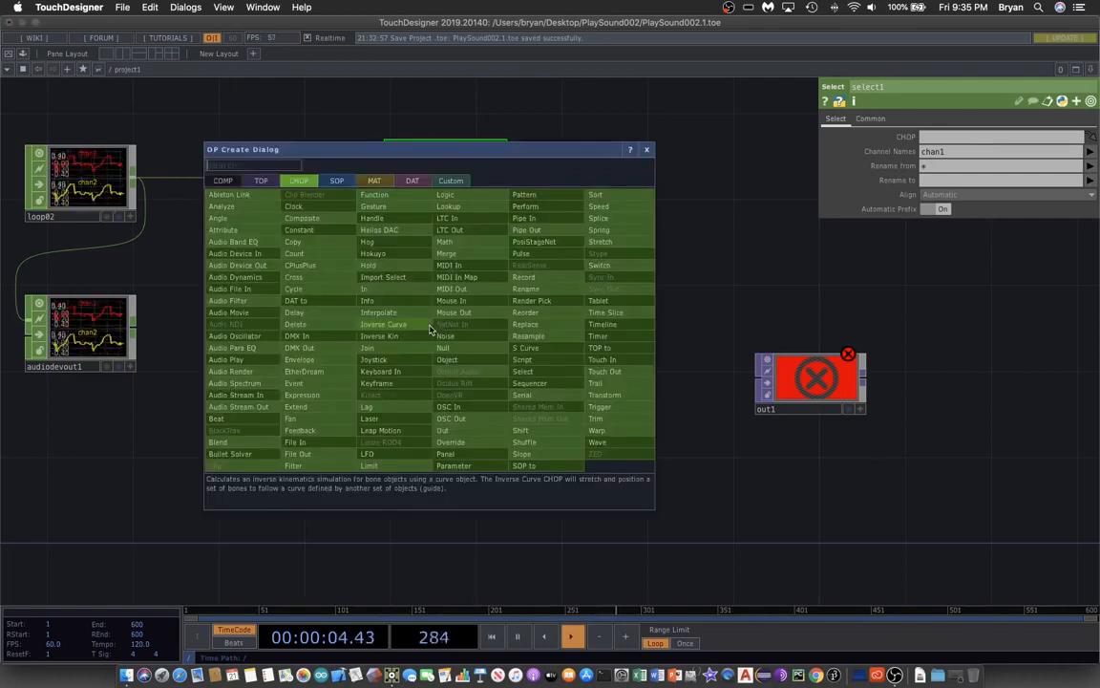
drag(426, 160, 497, 167)
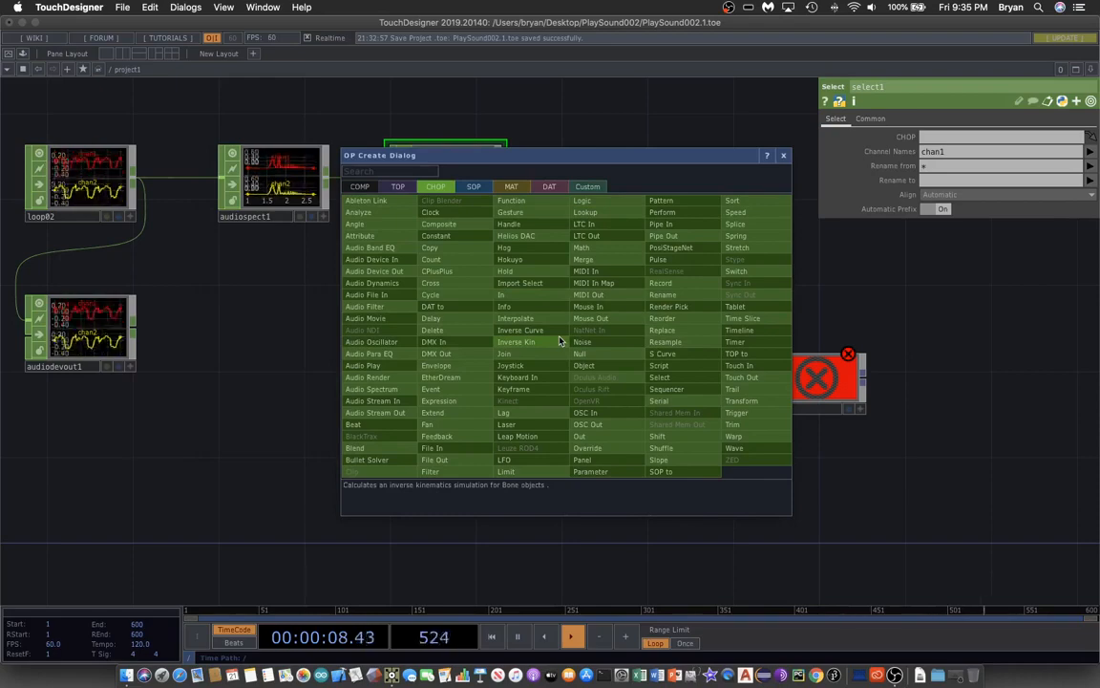
click(505, 431)
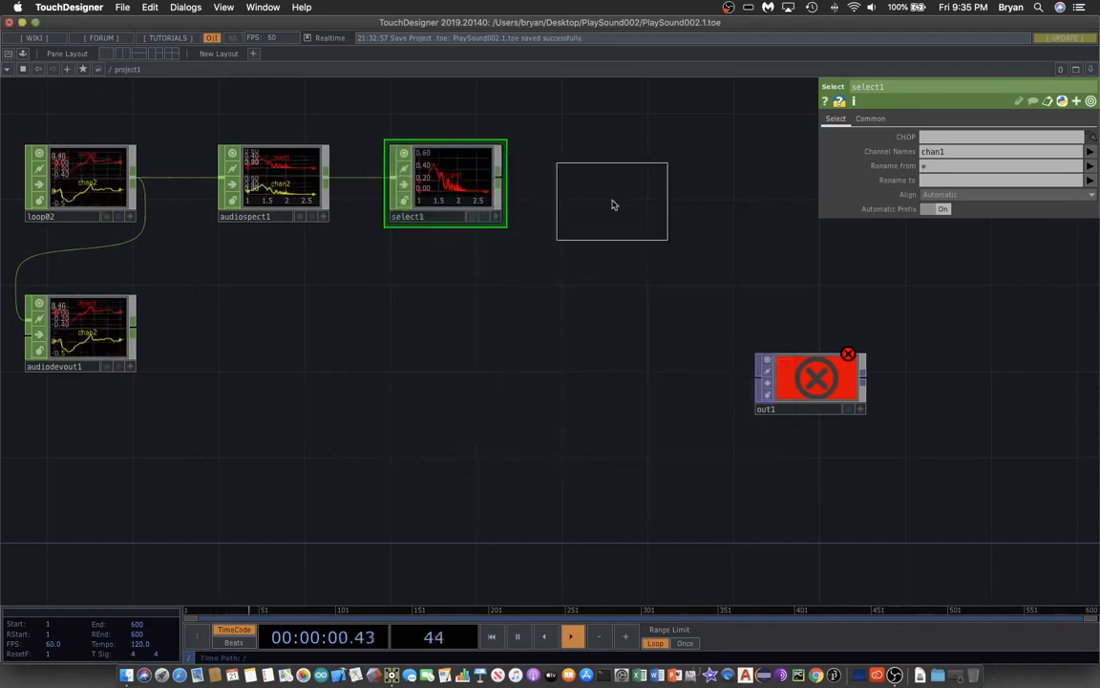
click(448, 314)
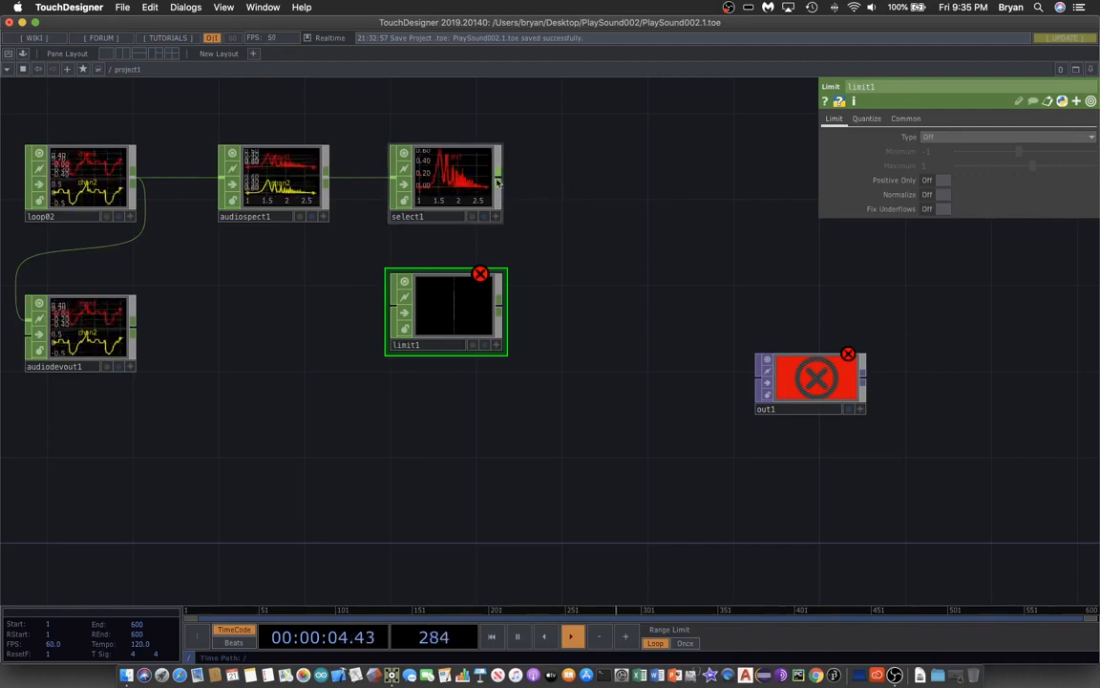
drag(504, 185, 392, 306)
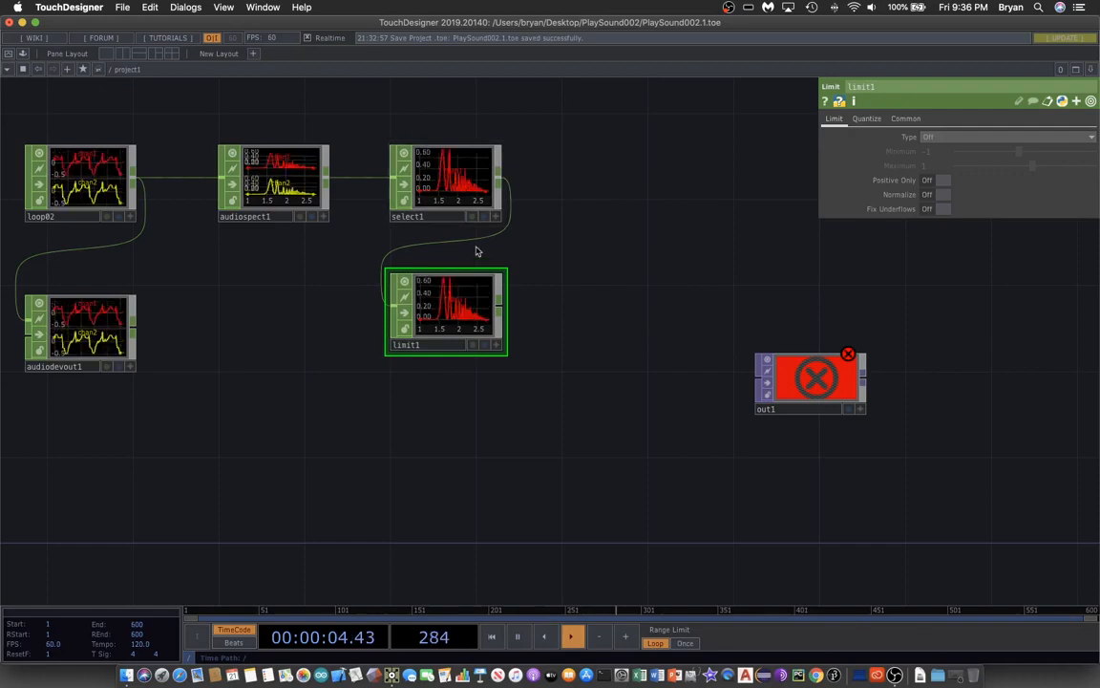
- Set the Limit CHOP's type to Clamp with minimum 0, and turn on Normalize
click(931, 138)
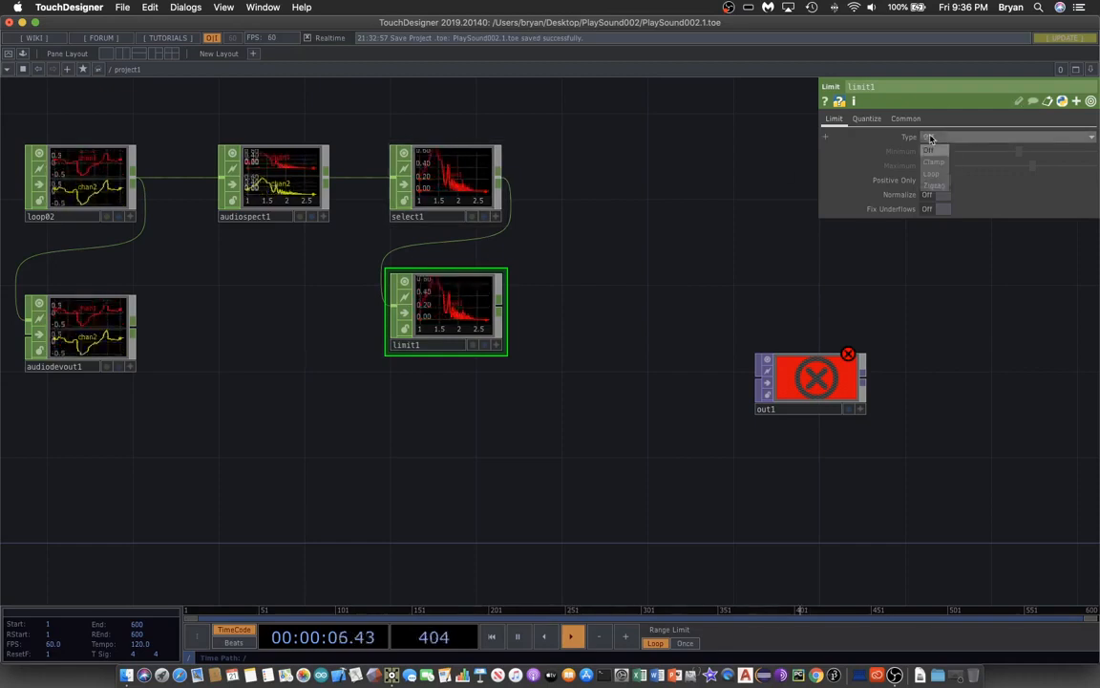
click(845, 136)
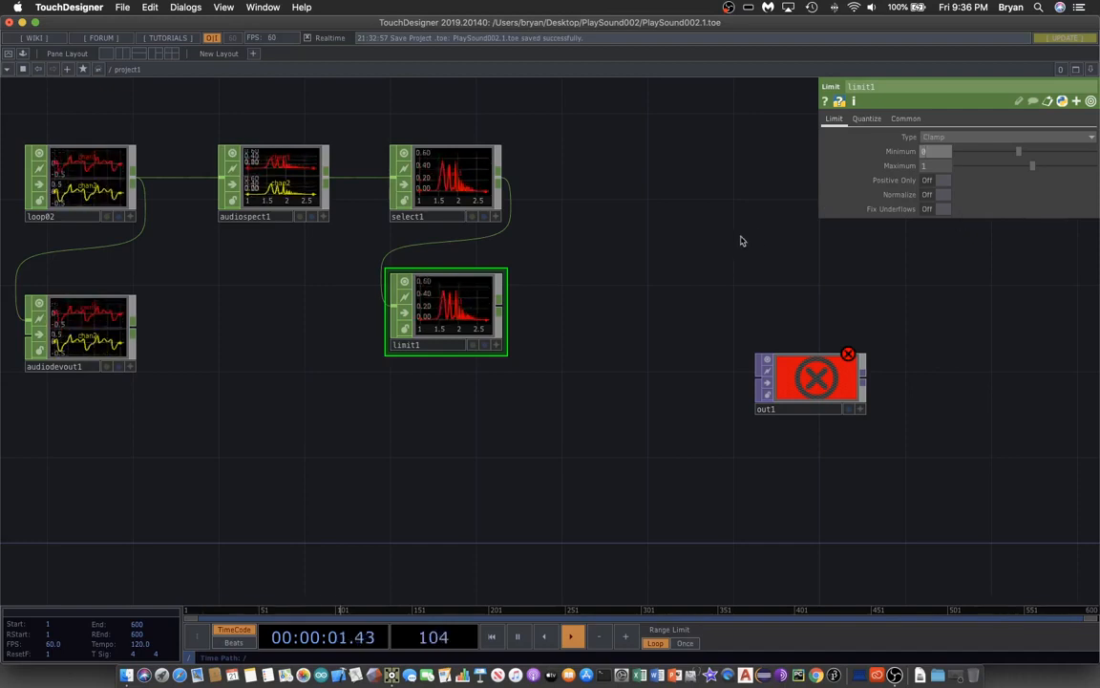
click(931, 196)
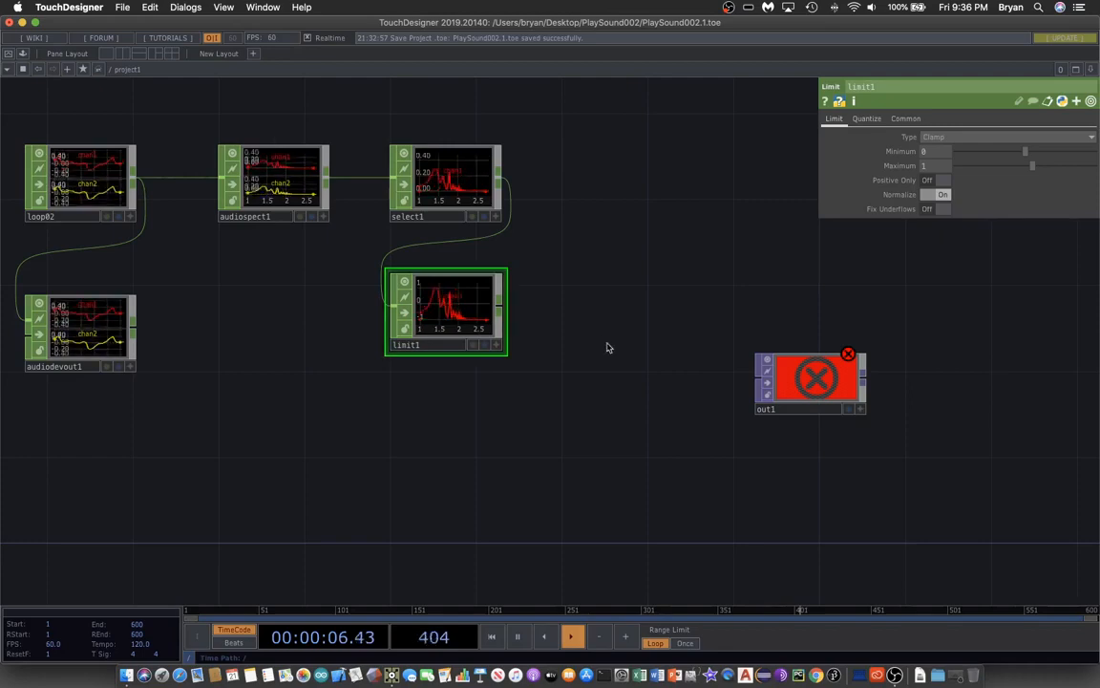
- Examine limit1's normalized output in an enlarged separate viewer window, and close the viewer
drag(564, 466, 513, 414)
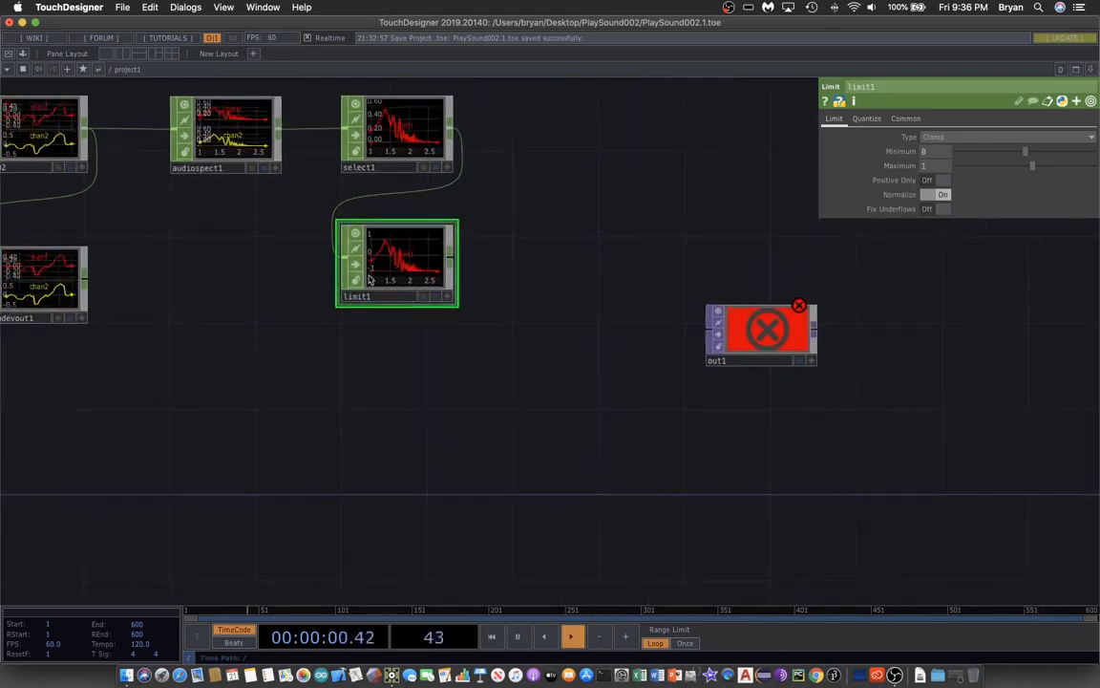
right_click(417, 300)
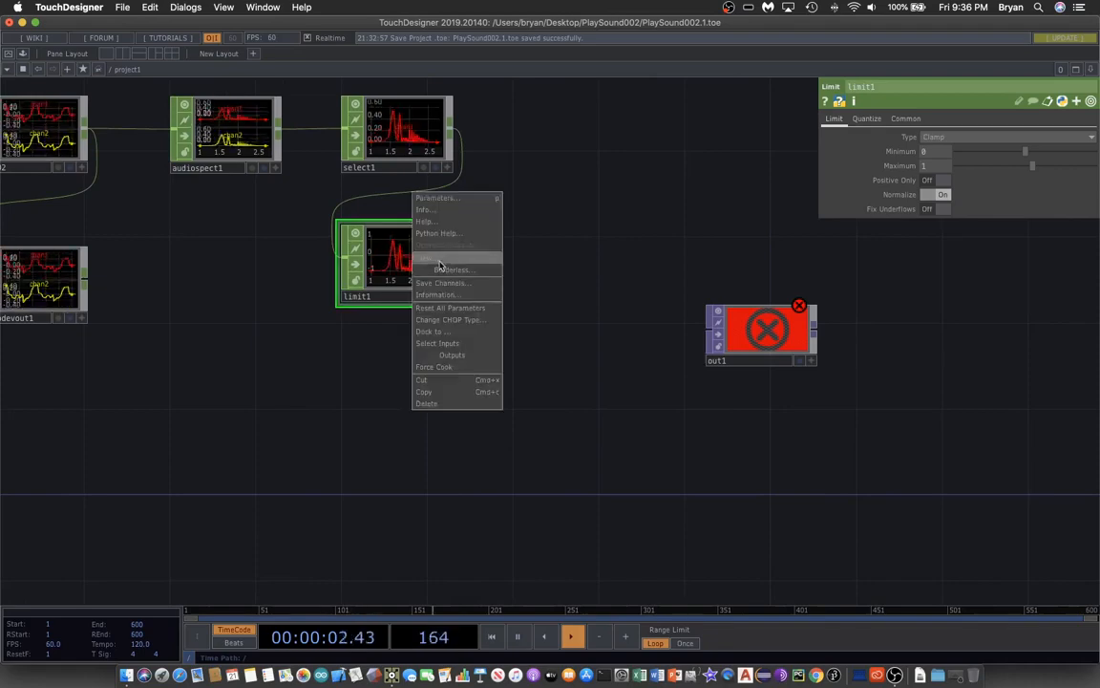
click(440, 261)
drag(508, 168, 525, 162)
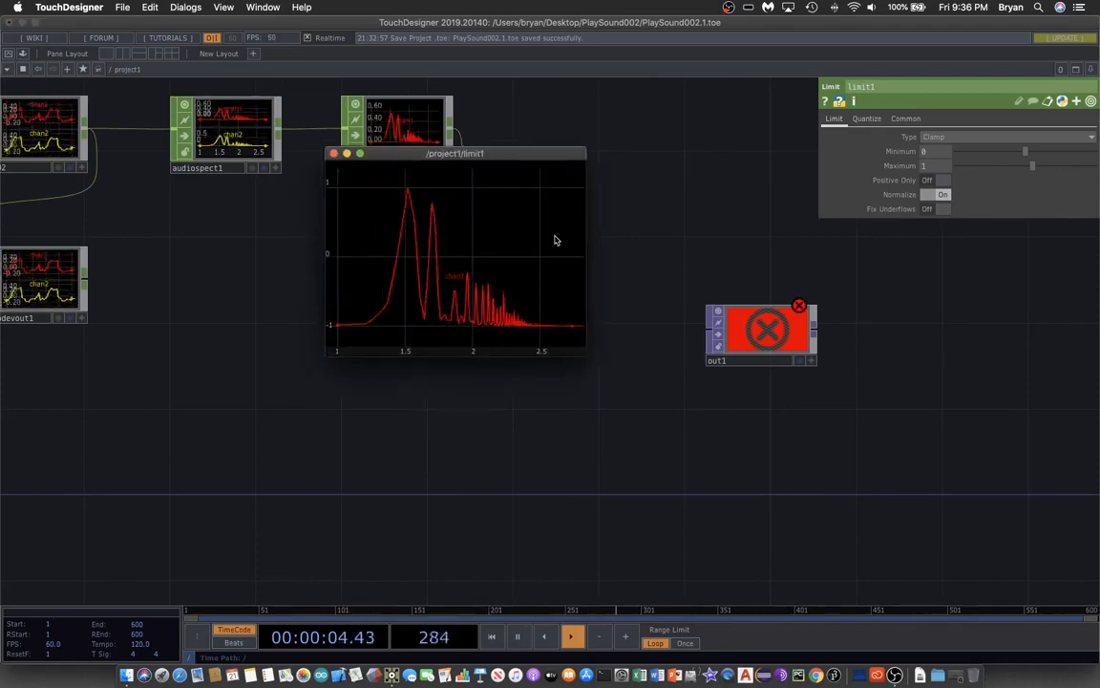
drag(582, 352, 657, 392)
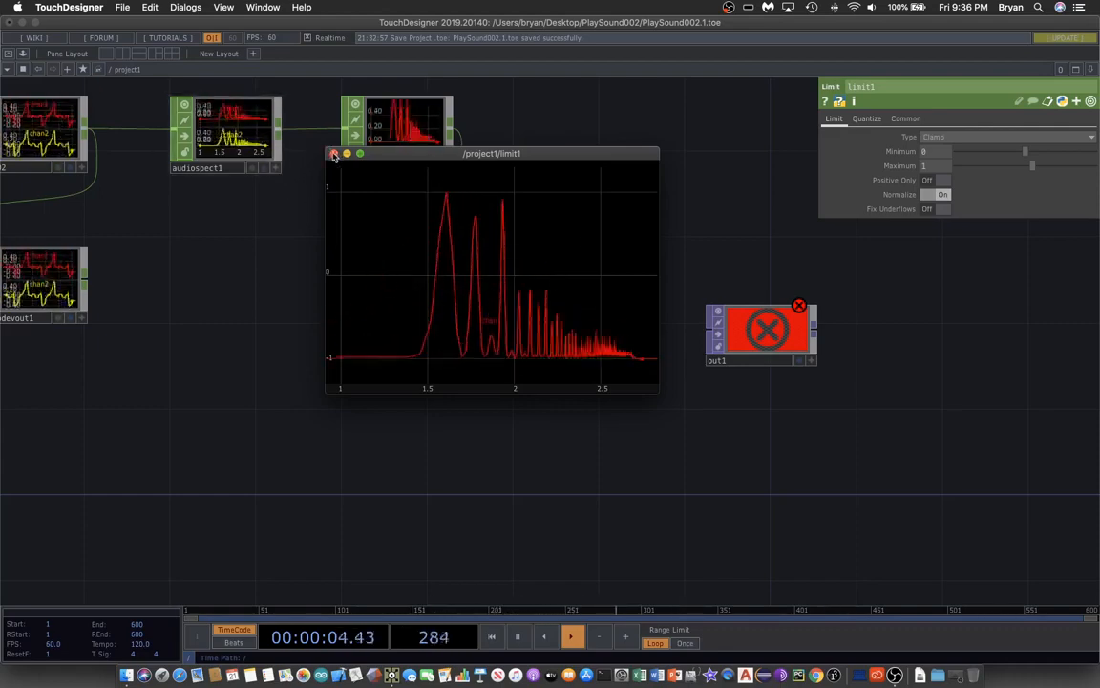
click(333, 154)
- Add a CHOP to TOP and place it directly below limit1
drag(528, 417, 400, 443)
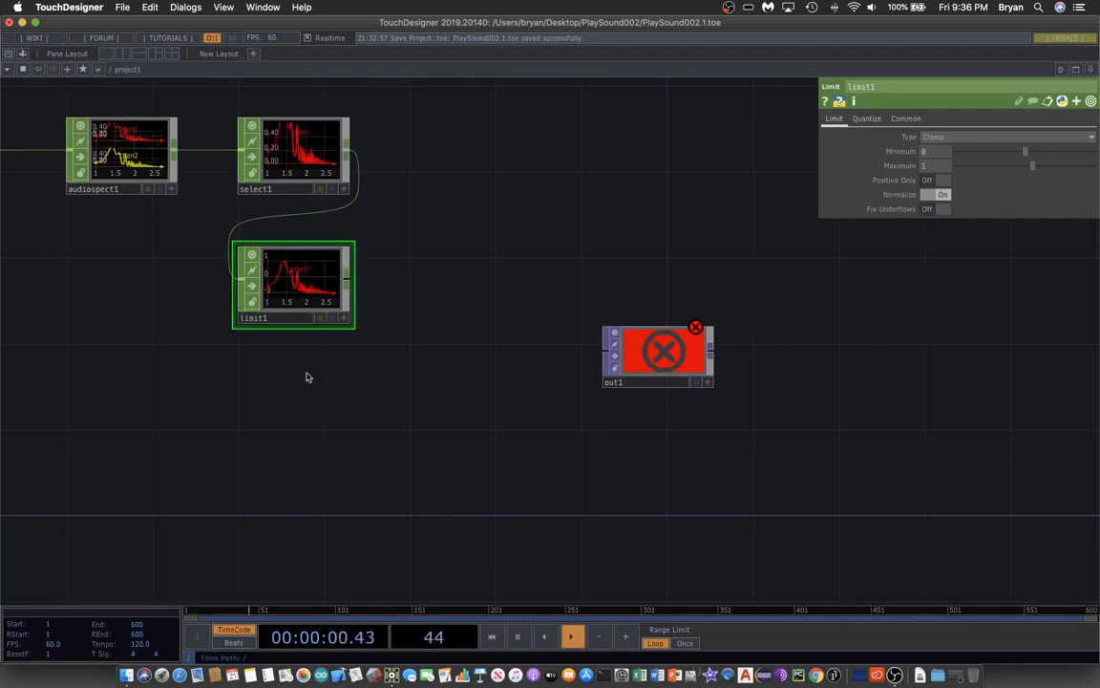
key(Tab)
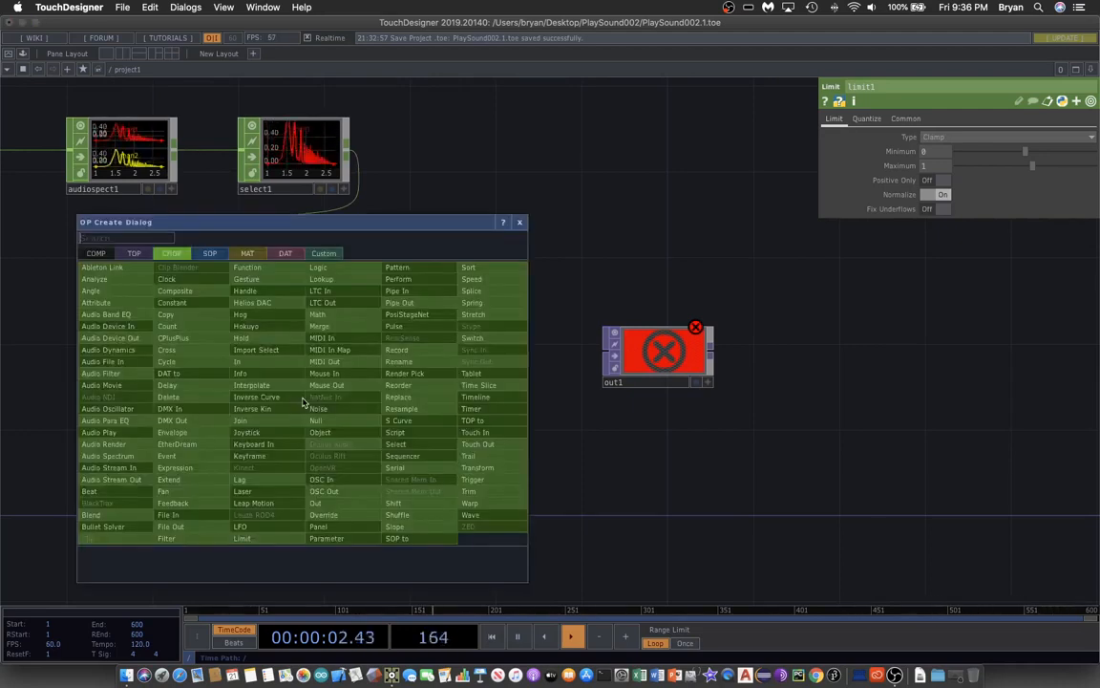
click(140, 254)
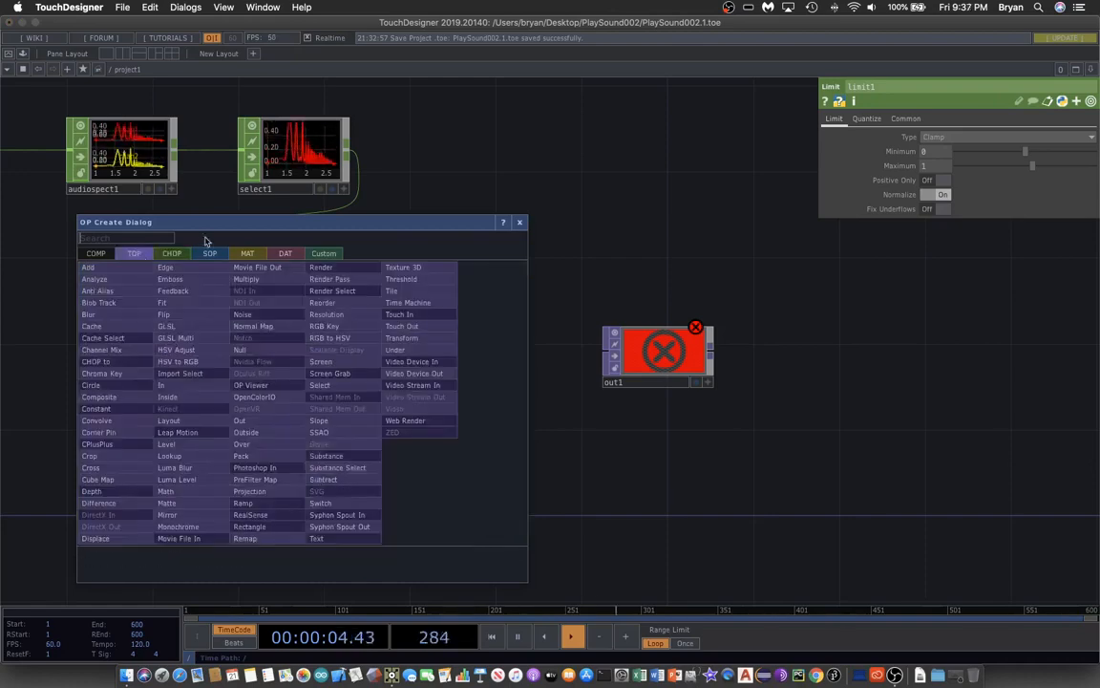
drag(212, 222, 627, 141)
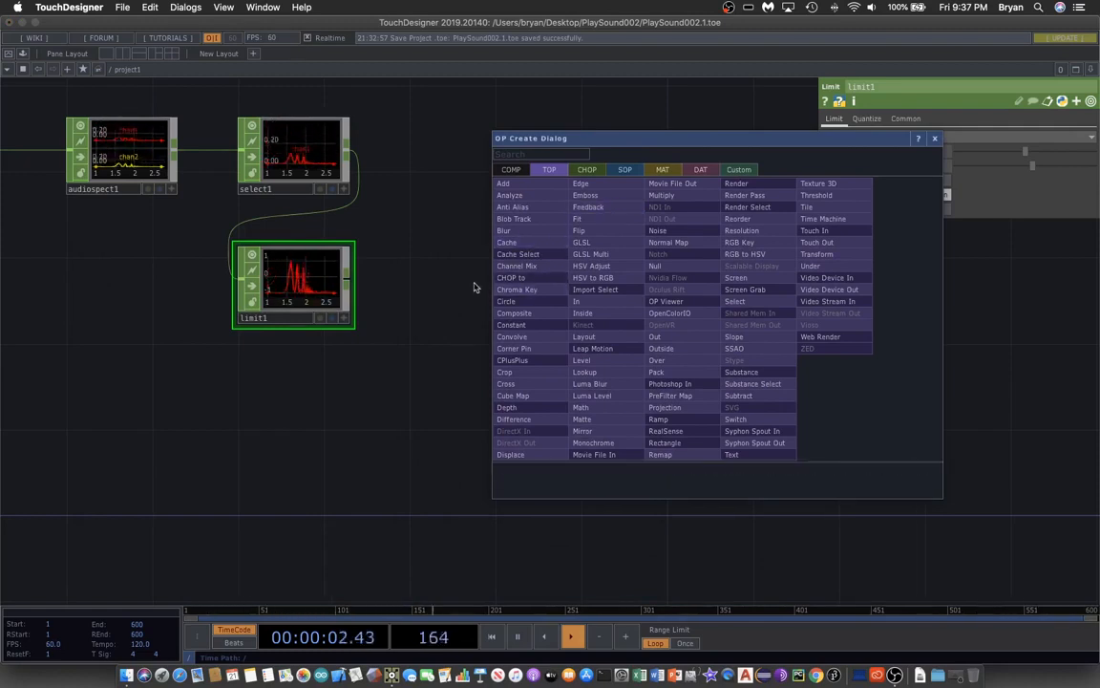
click(532, 284)
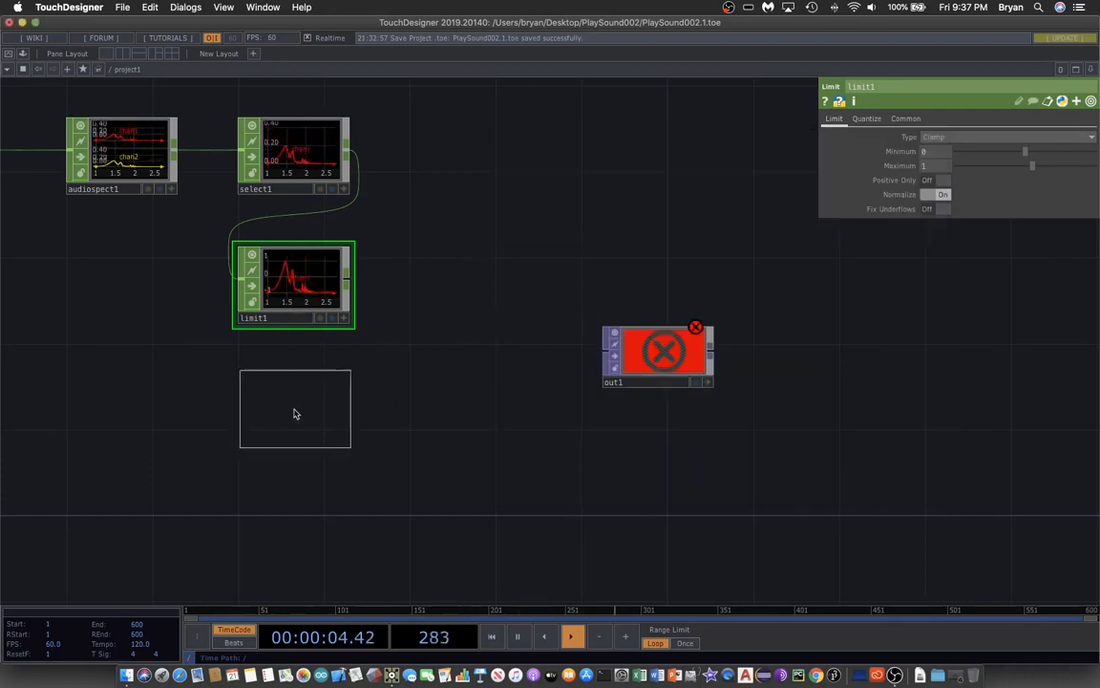
click(294, 413)
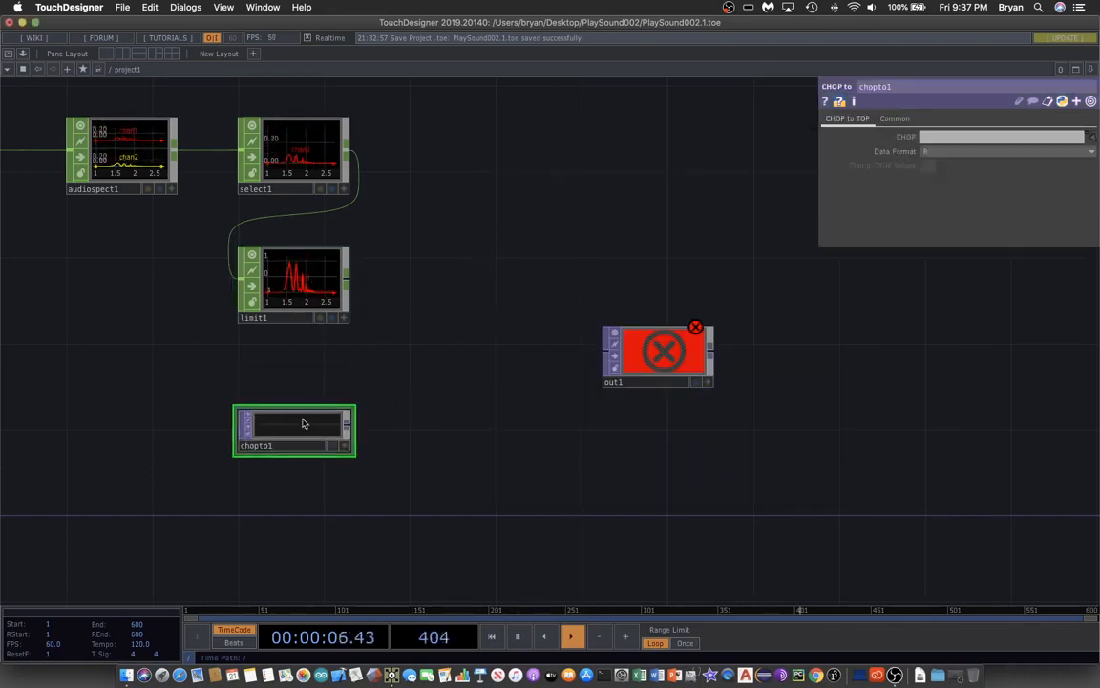
drag(295, 396, 297, 383)
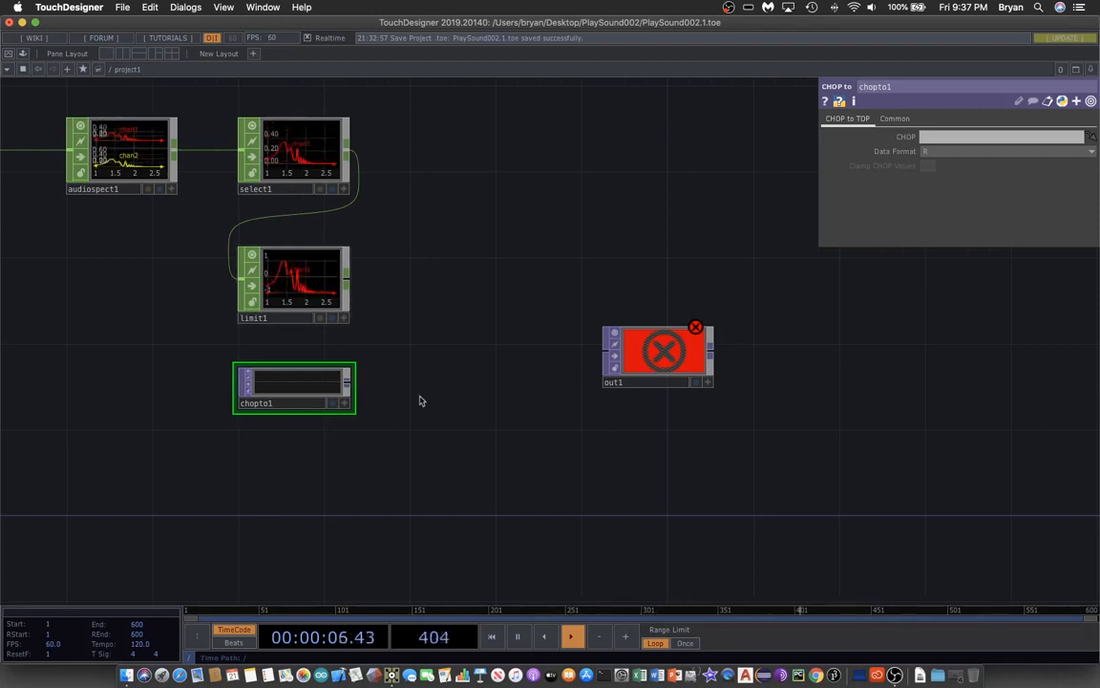
- Set limit1 as the source CHOP of chopto1, and move out1 farther away to make room
drag(421, 395, 454, 365)
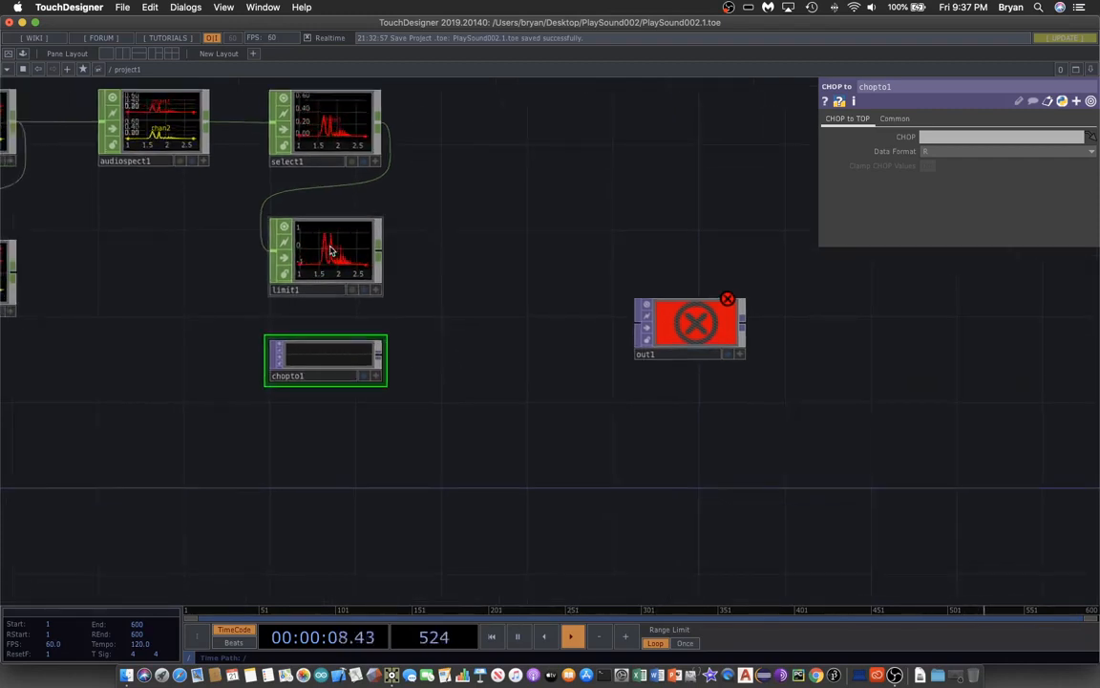
drag(330, 250, 928, 139)
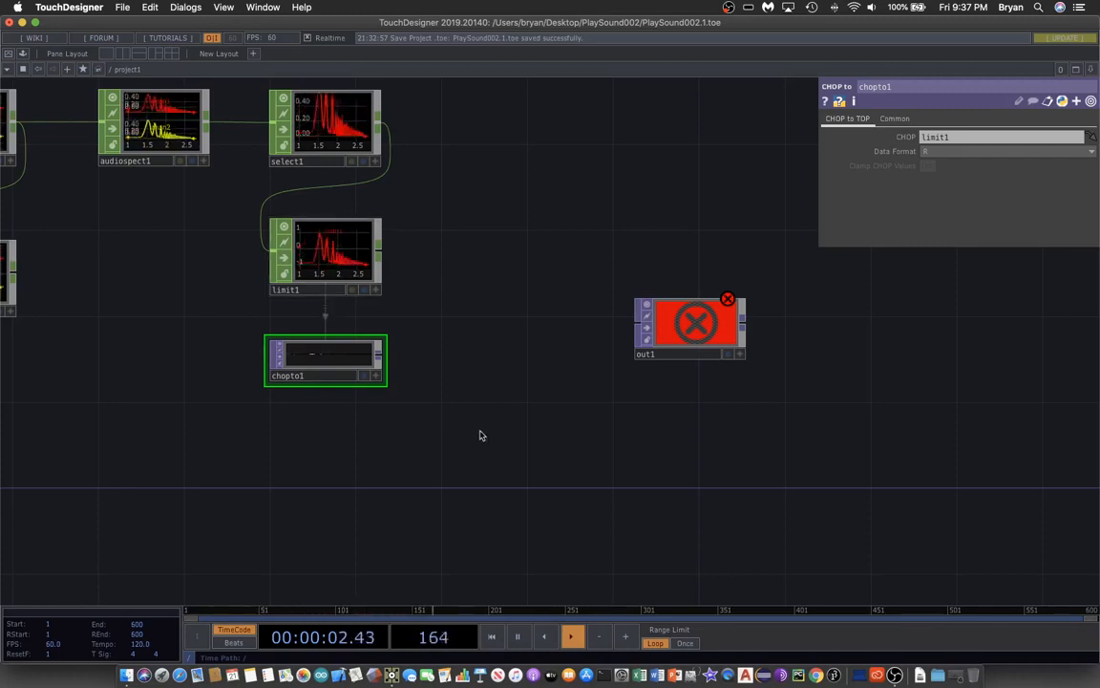
drag(674, 320, 737, 363)
click(888, 120)
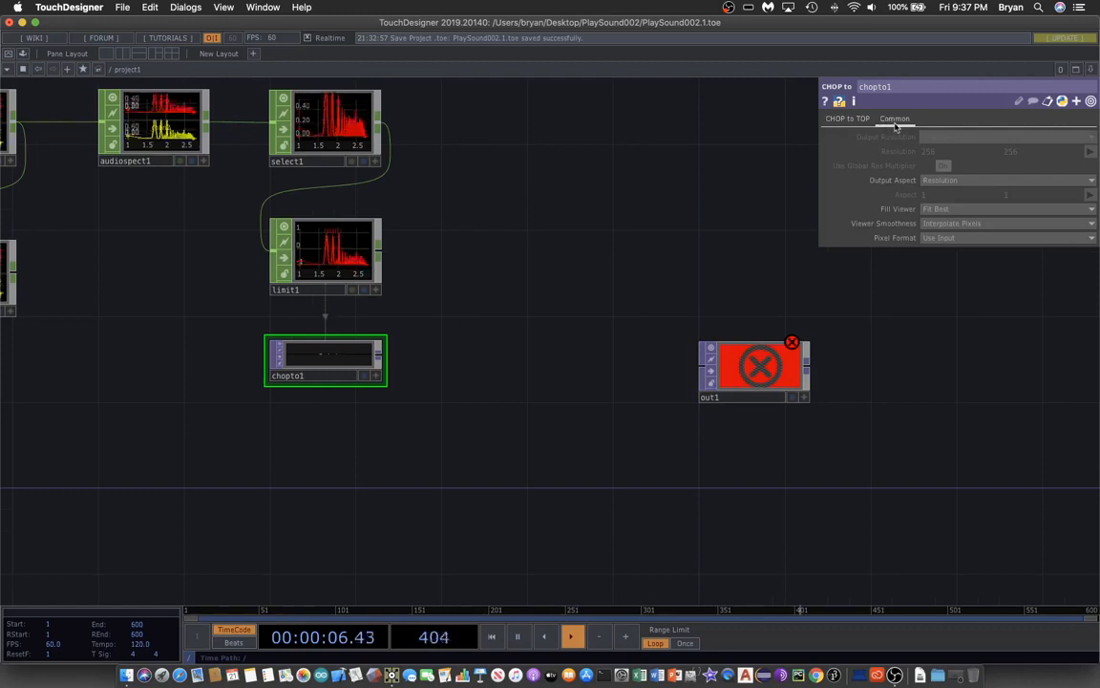
click(852, 121)
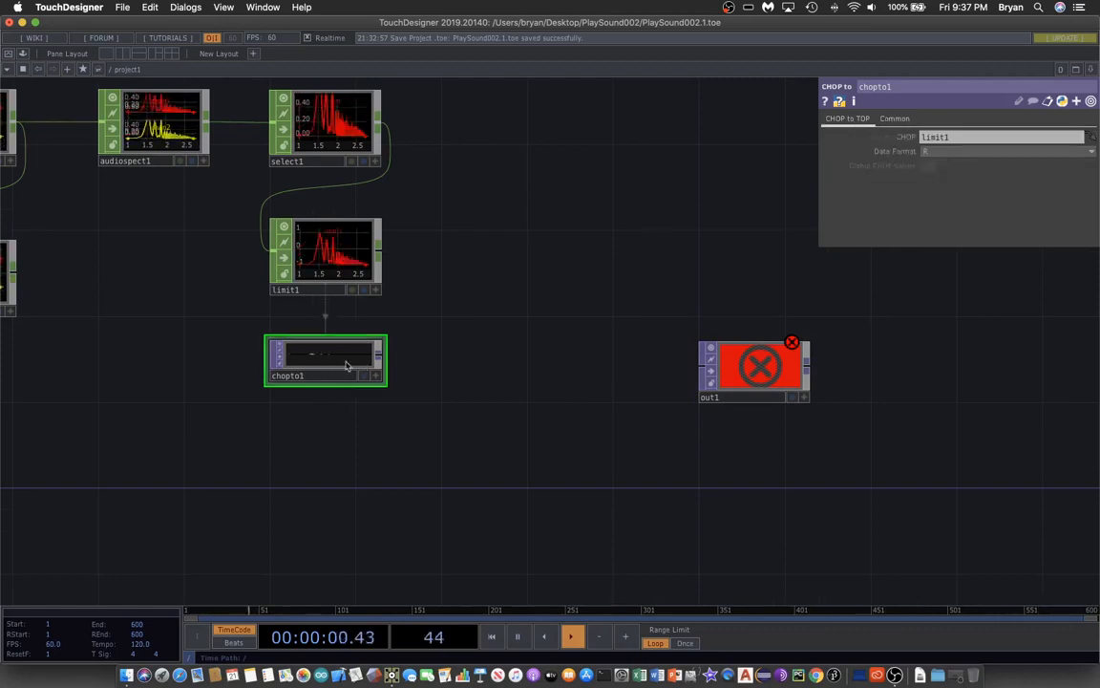
- Add a Resolution TOP between chopto1 and out1, and feed it from chopto1
key(Tab)
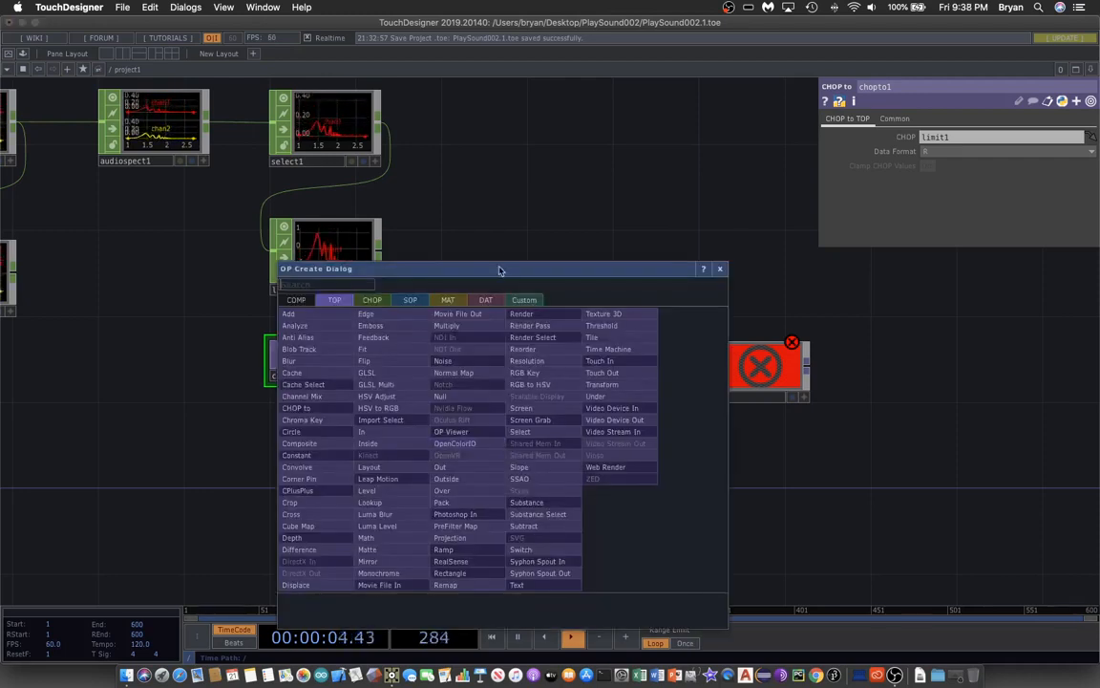
drag(499, 270, 684, 138)
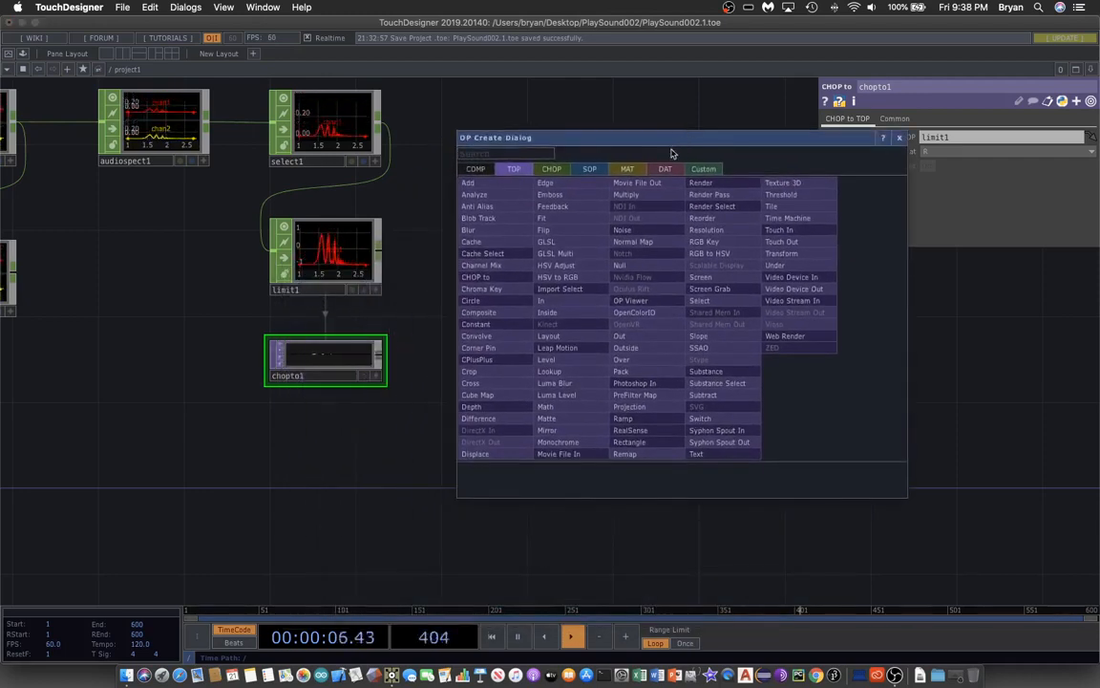
click(716, 234)
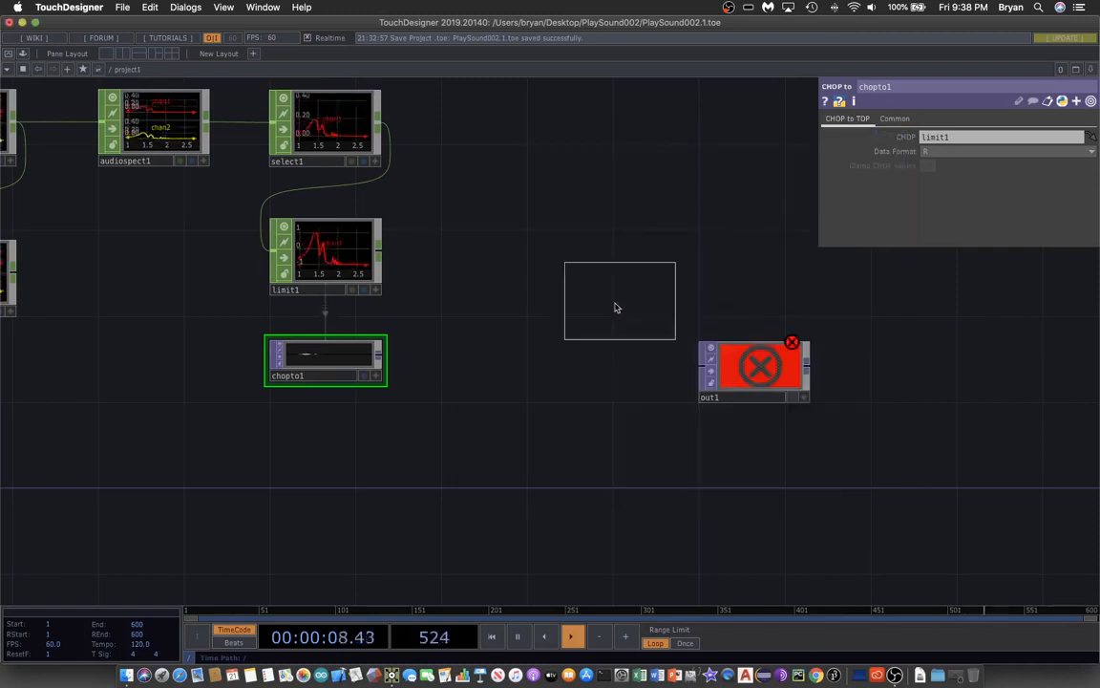
click(489, 370)
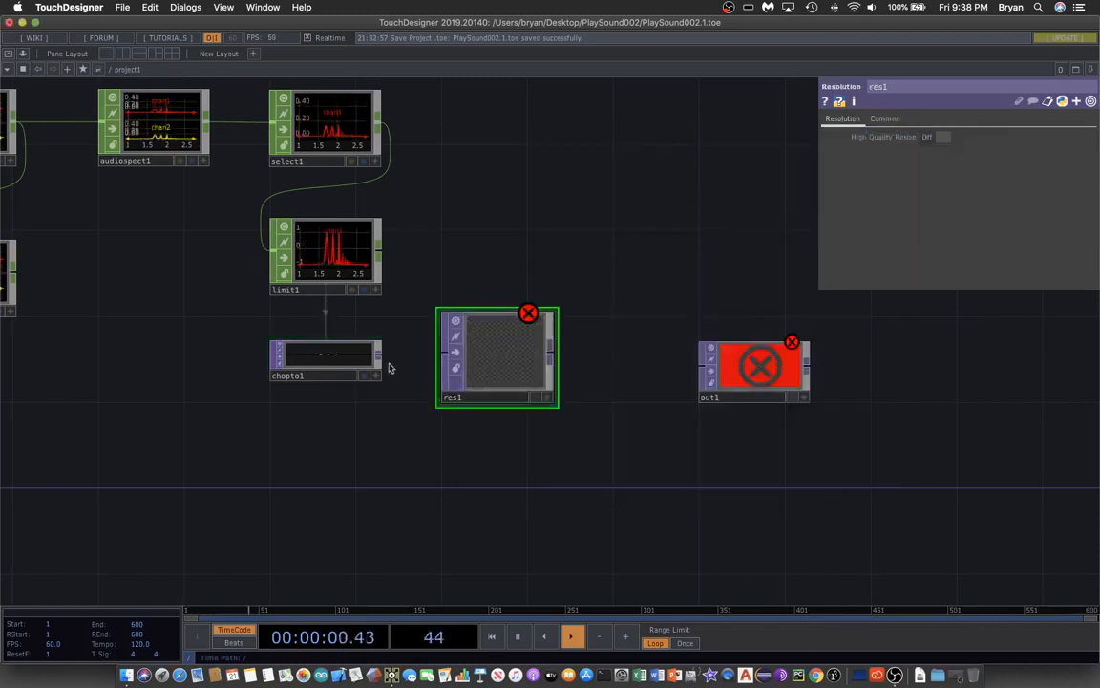
drag(381, 358, 412, 362)
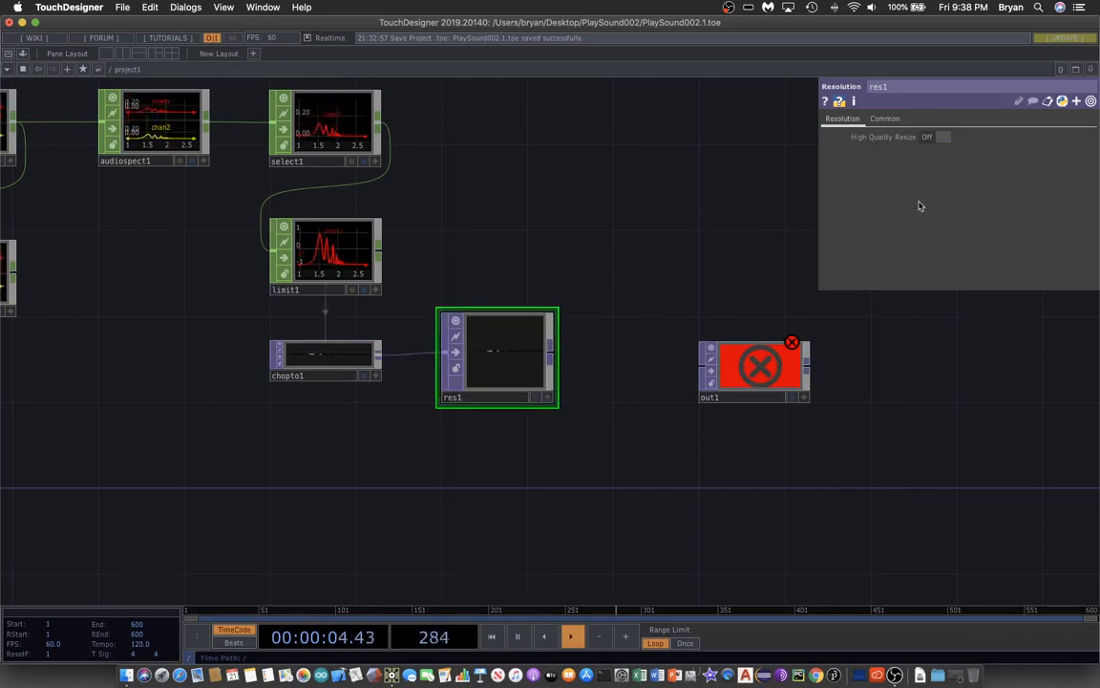
- Give res1 a custom output resolution of 1280 x 720 and set its output aspect to Resolution
click(884, 119)
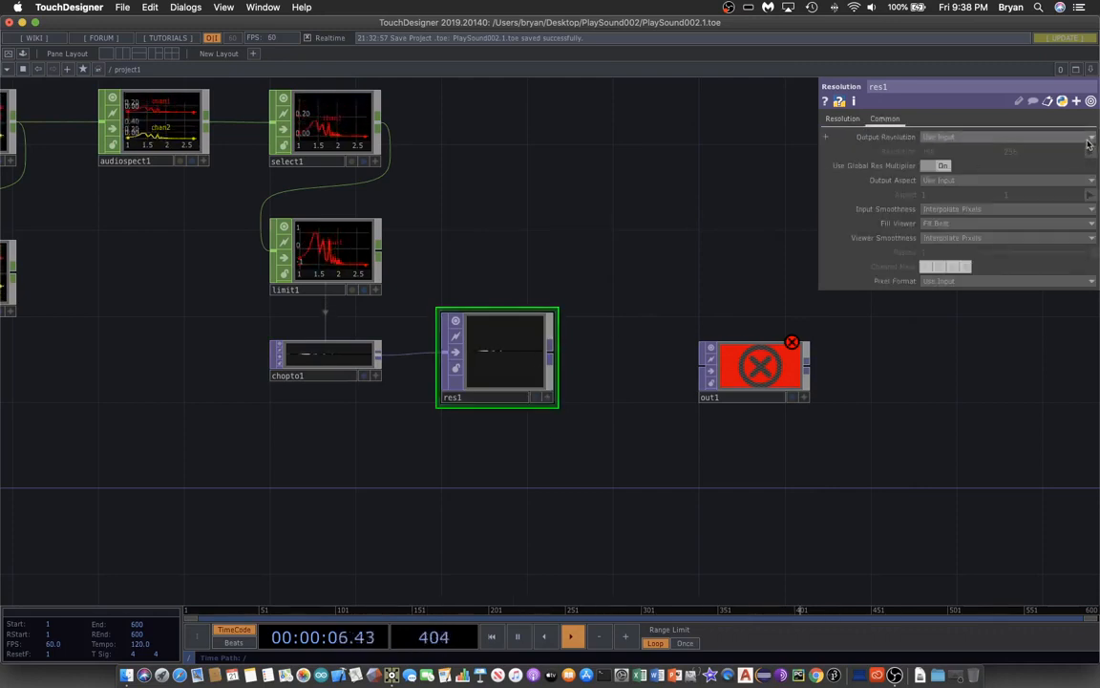
click(1088, 138)
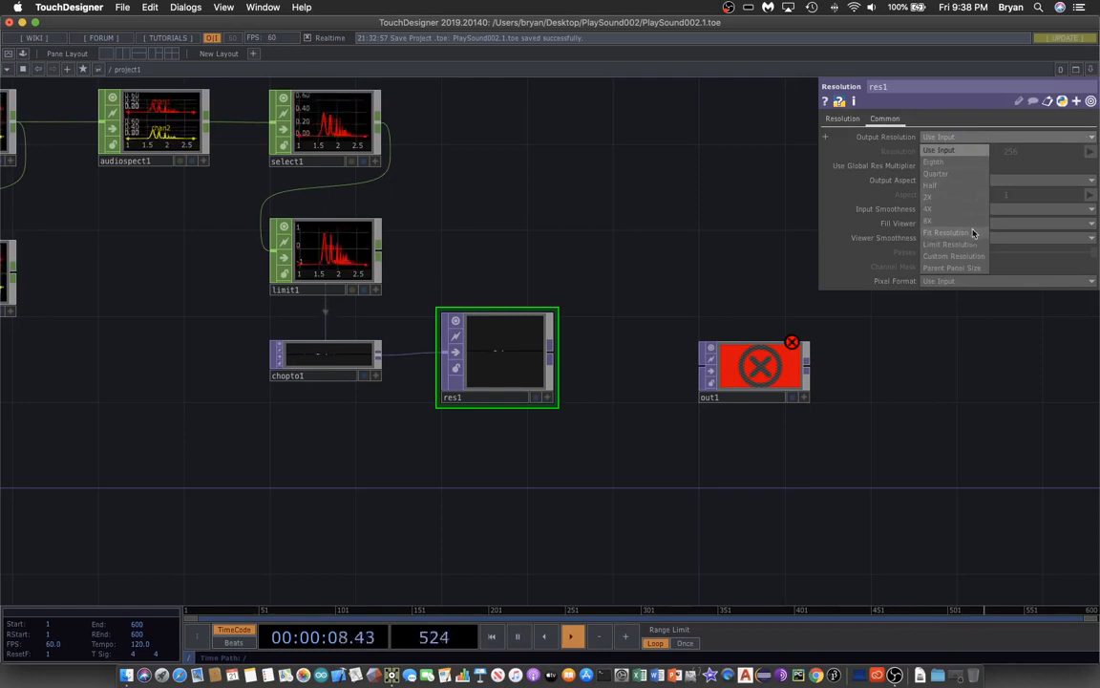
click(955, 255)
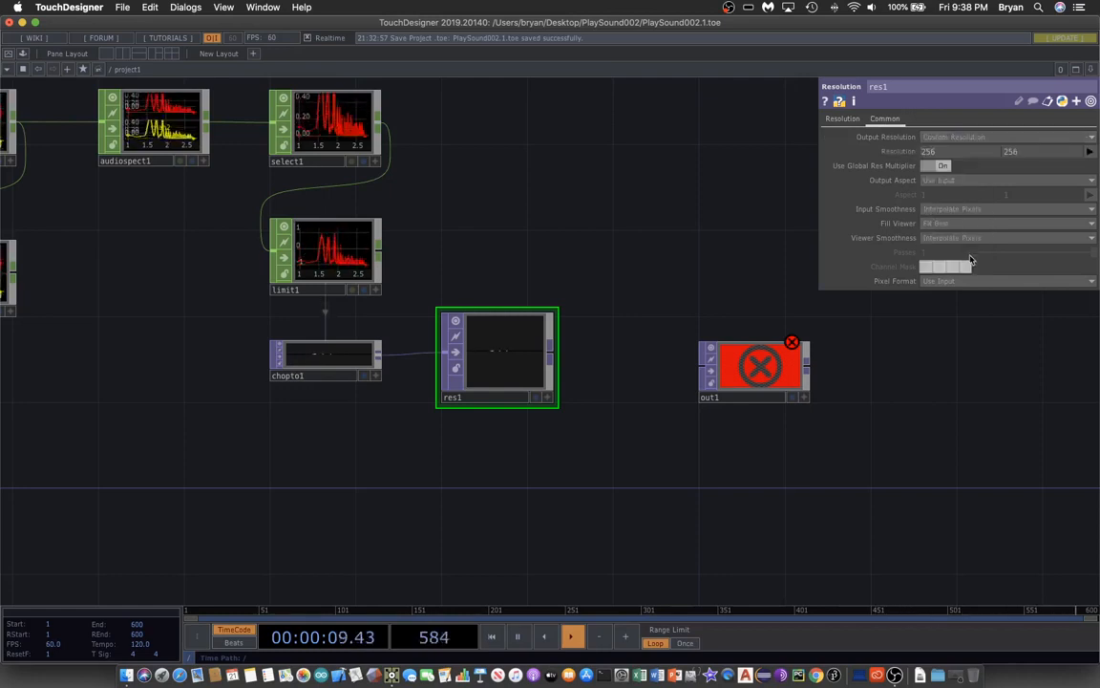
click(1089, 152)
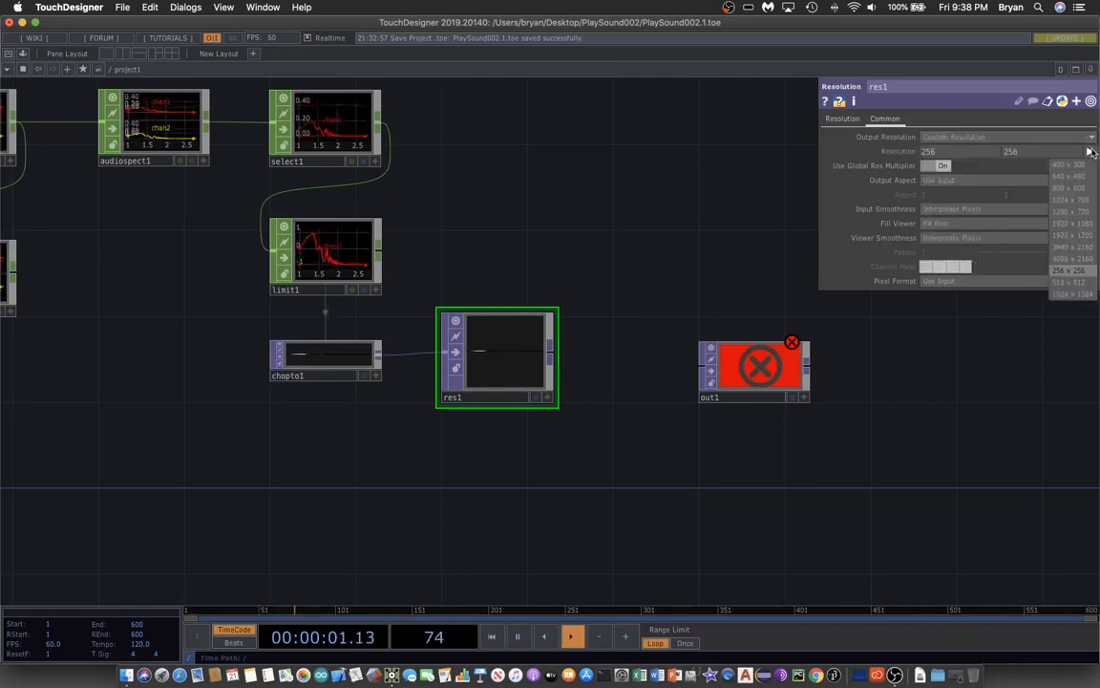
click(1082, 212)
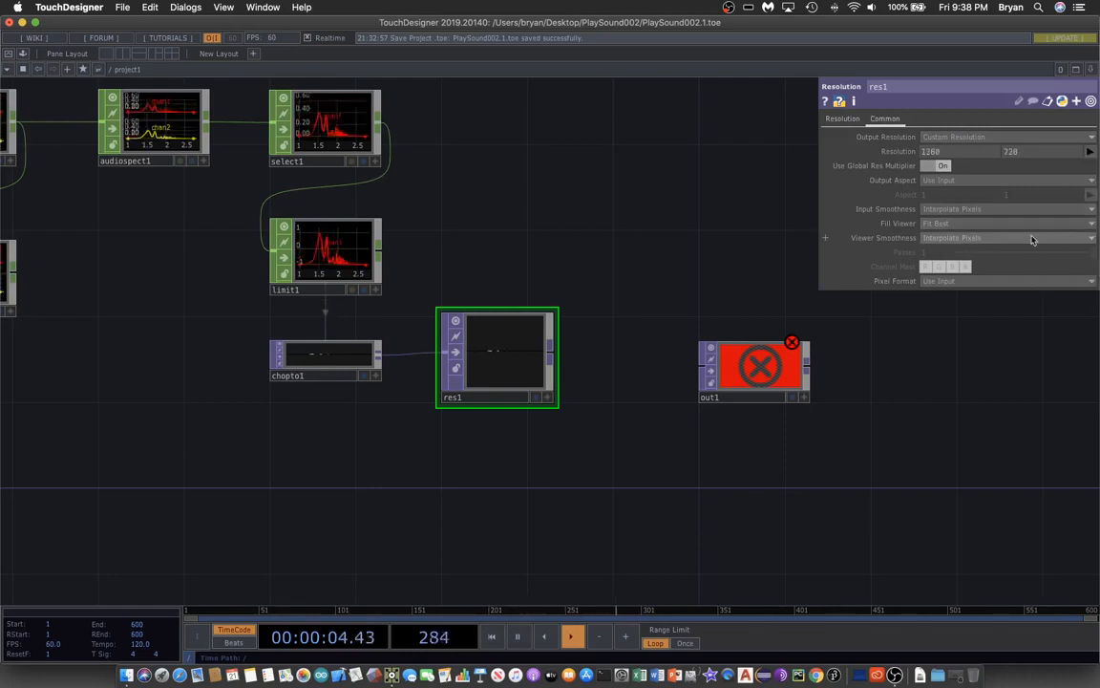
click(958, 181)
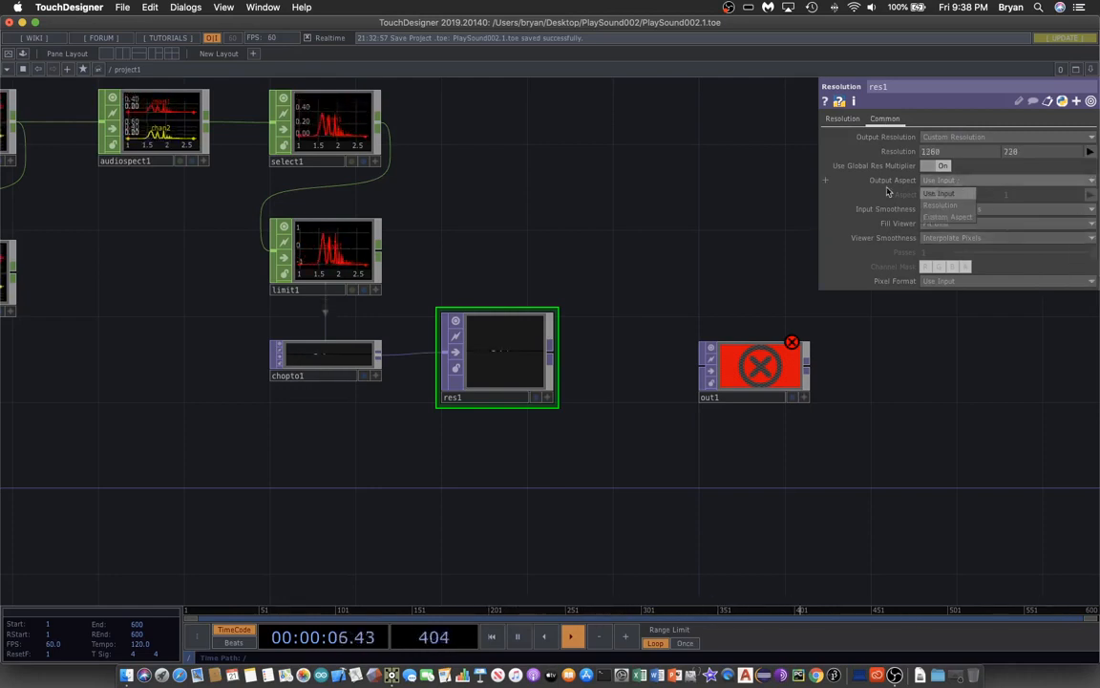
click(955, 207)
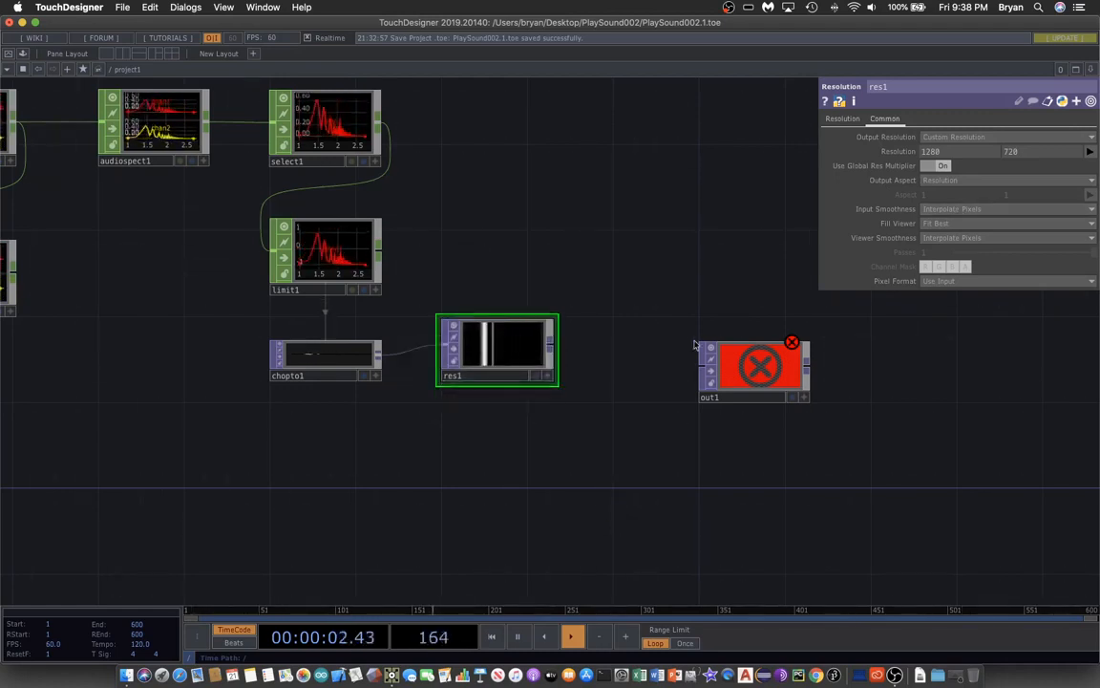
- Set res1's pixel format to 8-bit fixed (RGBA)
scroll(694, 233, down, 3)
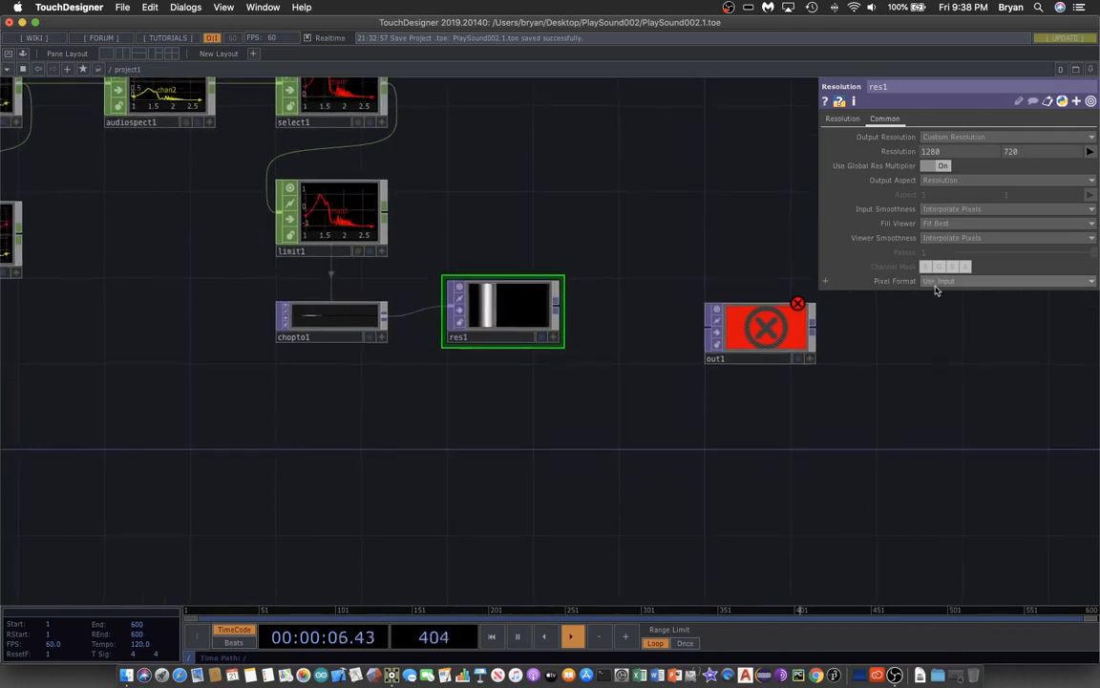
click(354, 319)
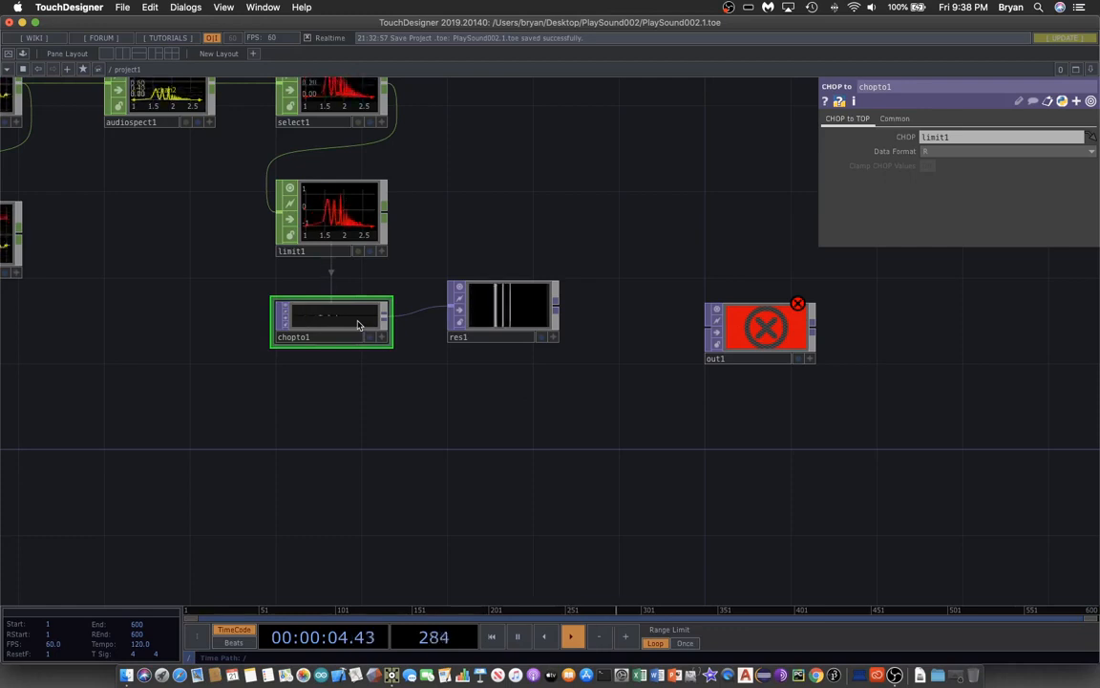
click(524, 312)
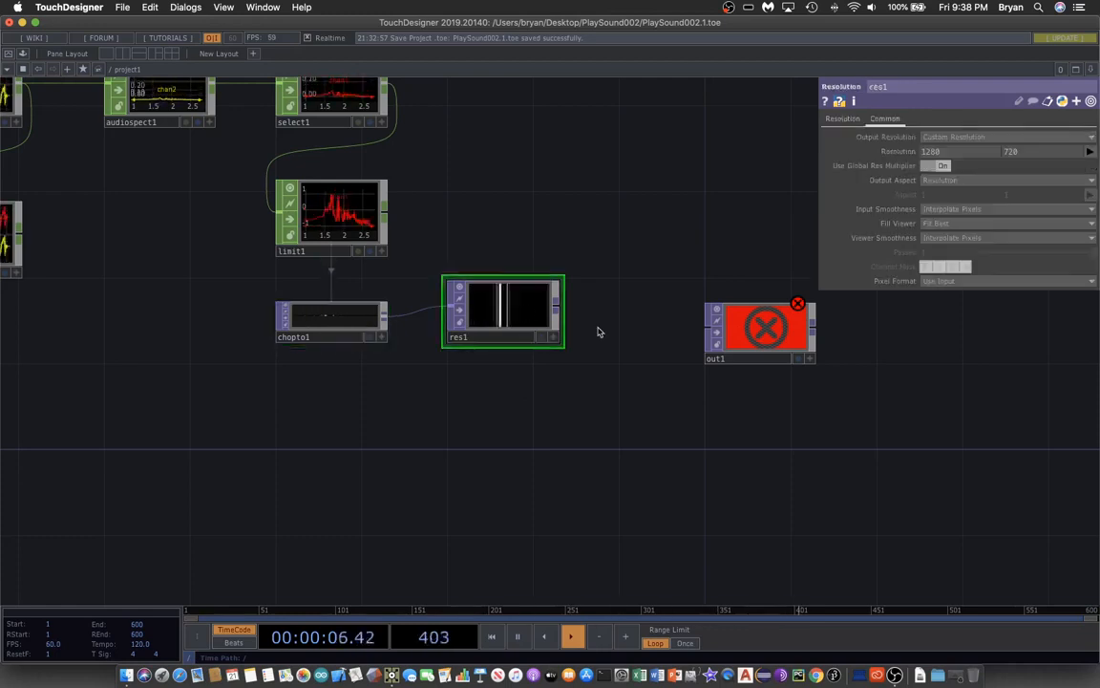
click(996, 284)
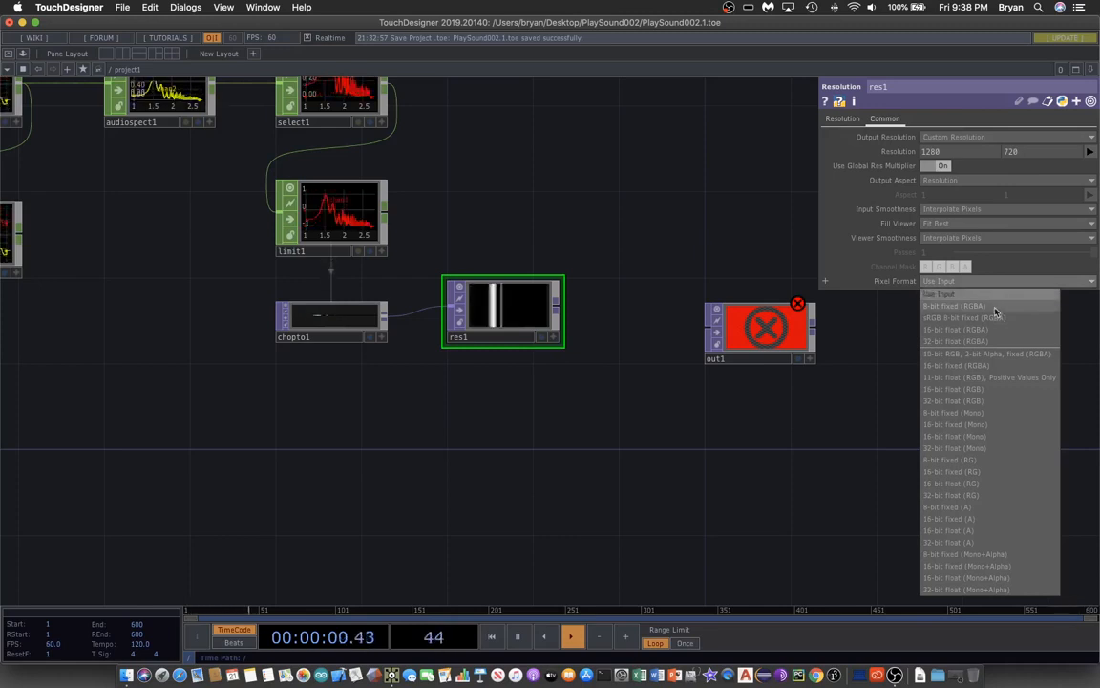
click(995, 306)
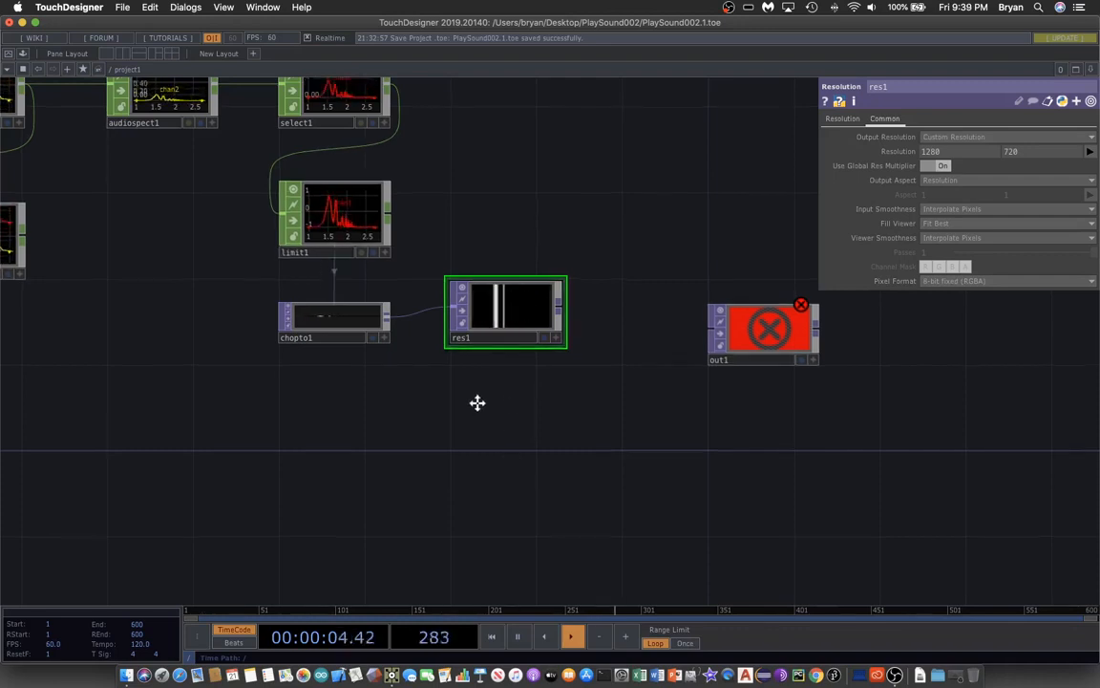
- Connect res1's output to out1 and save the project
scroll(476, 400, up, 5)
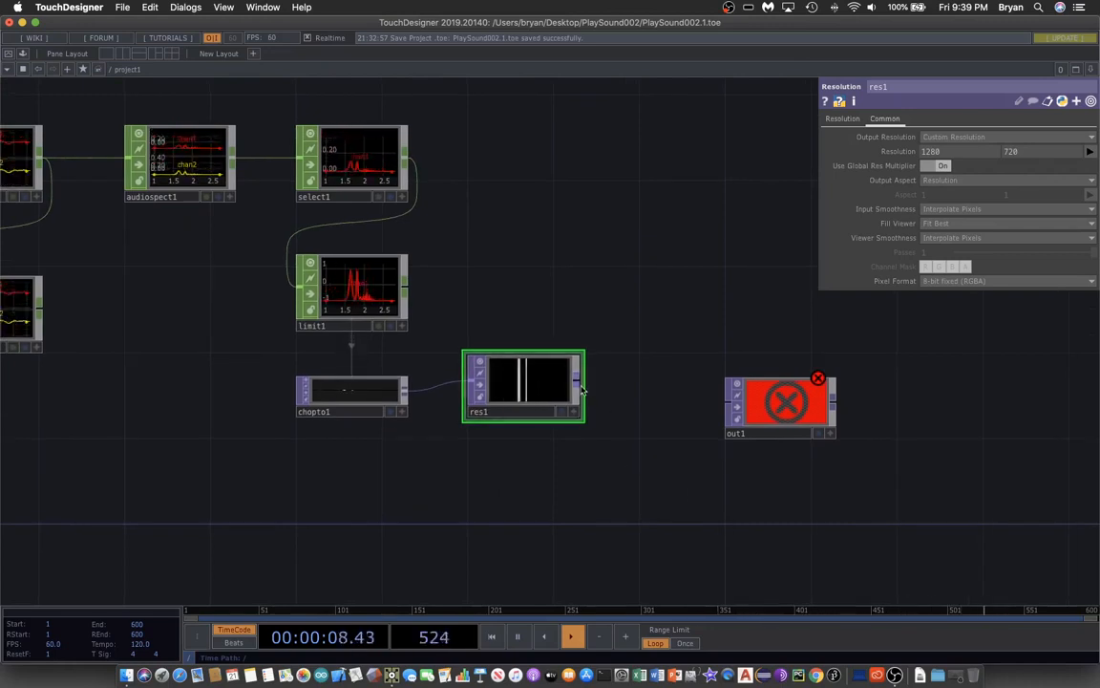
drag(577, 377, 733, 399)
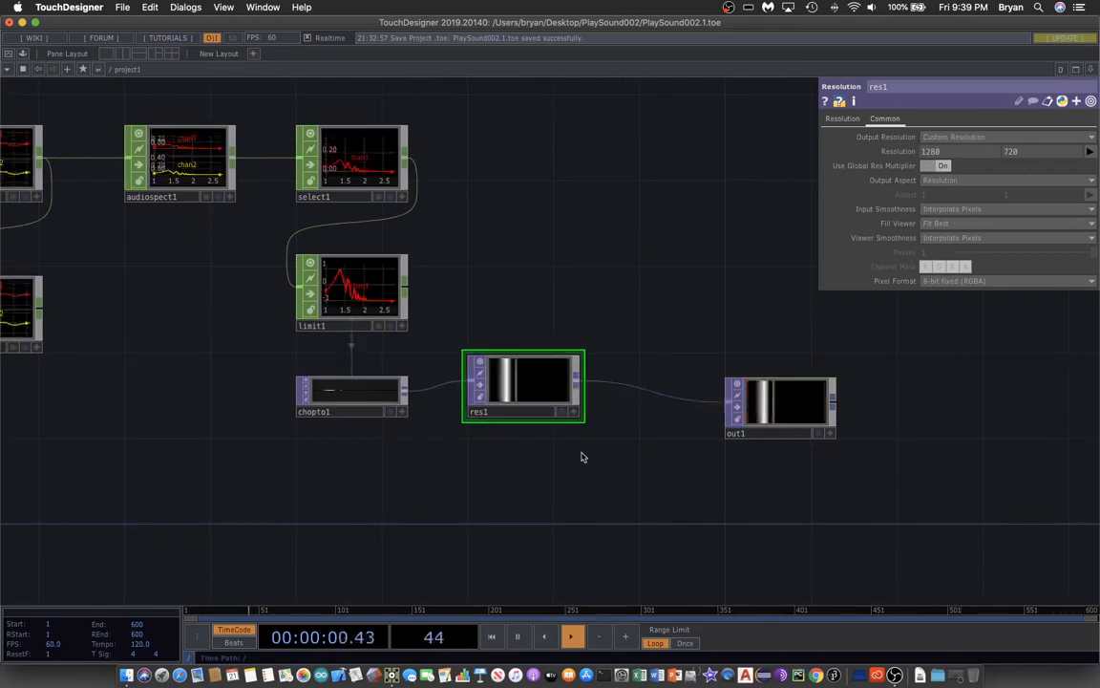
scroll(672, 253, left, 5)
scroll(673, 253, up, 3)
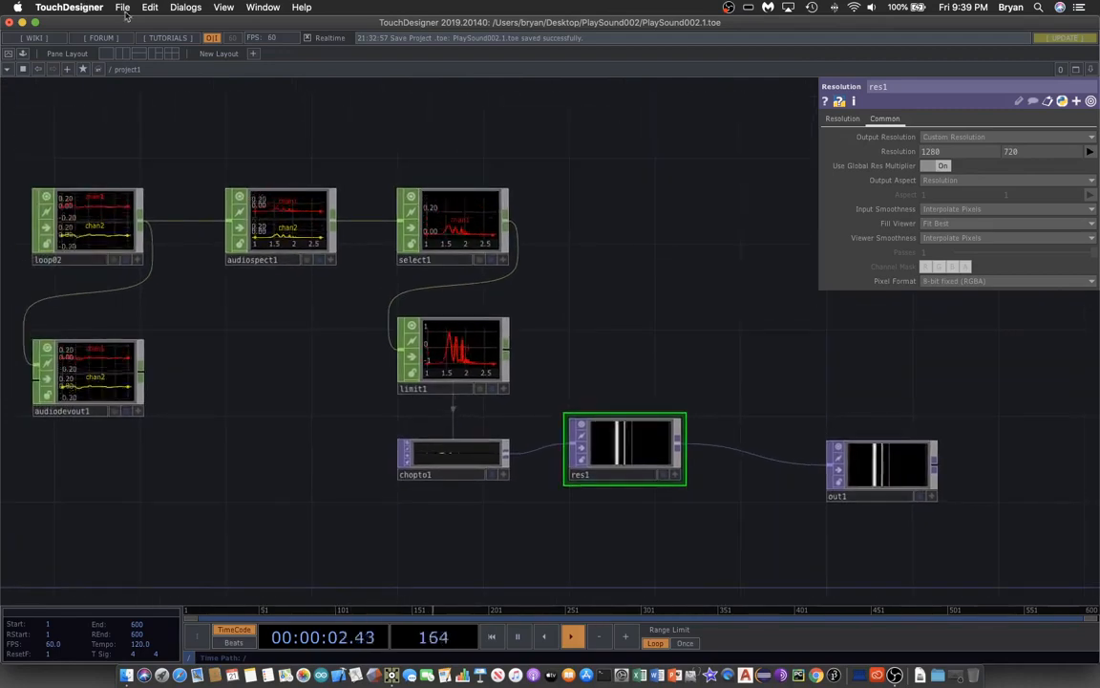
click(122, 8)
click(143, 102)
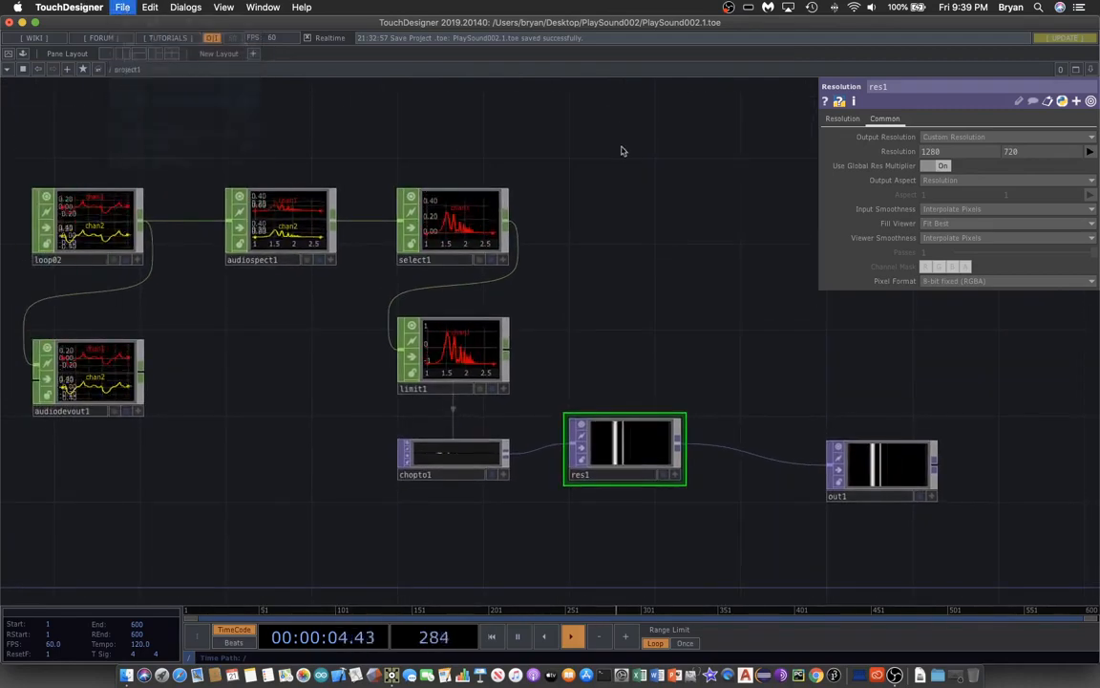
- At the project root, set the perform window's opening size to Fill and turn off its borders
drag(236, 130, 287, 128)
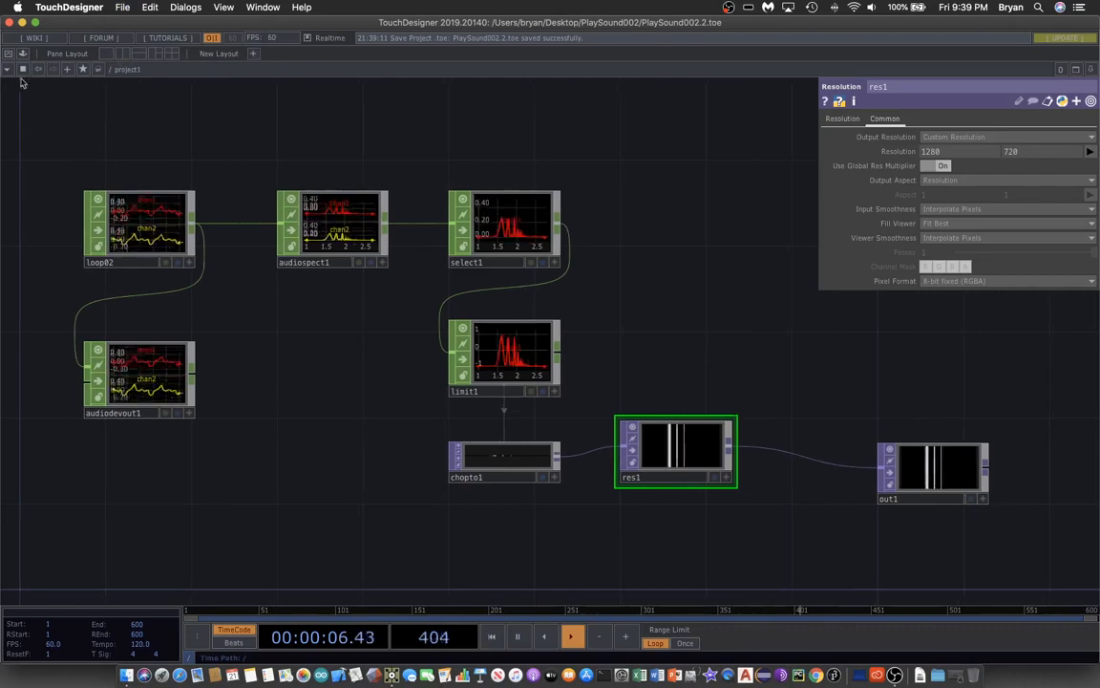
click(112, 69)
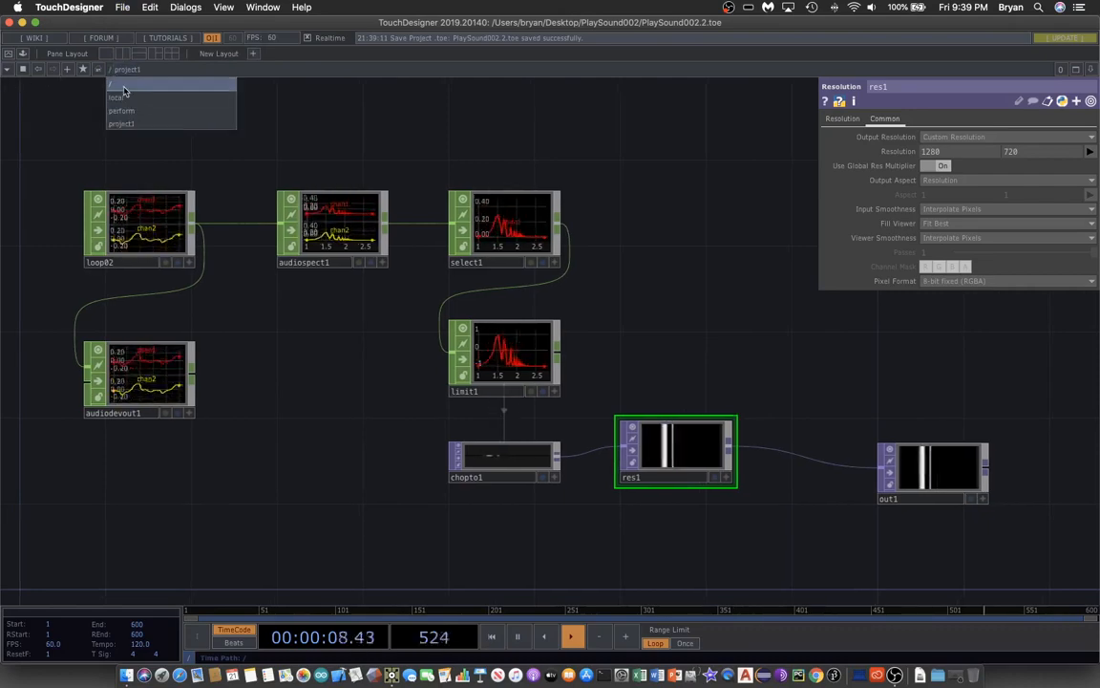
click(111, 83)
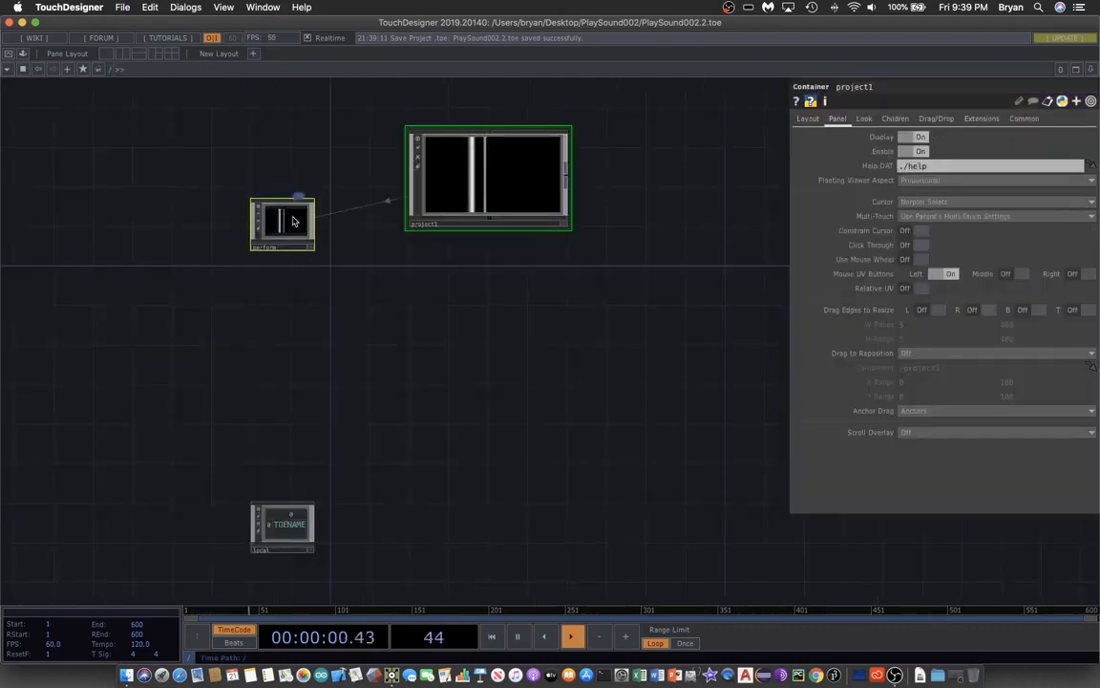
click(290, 221)
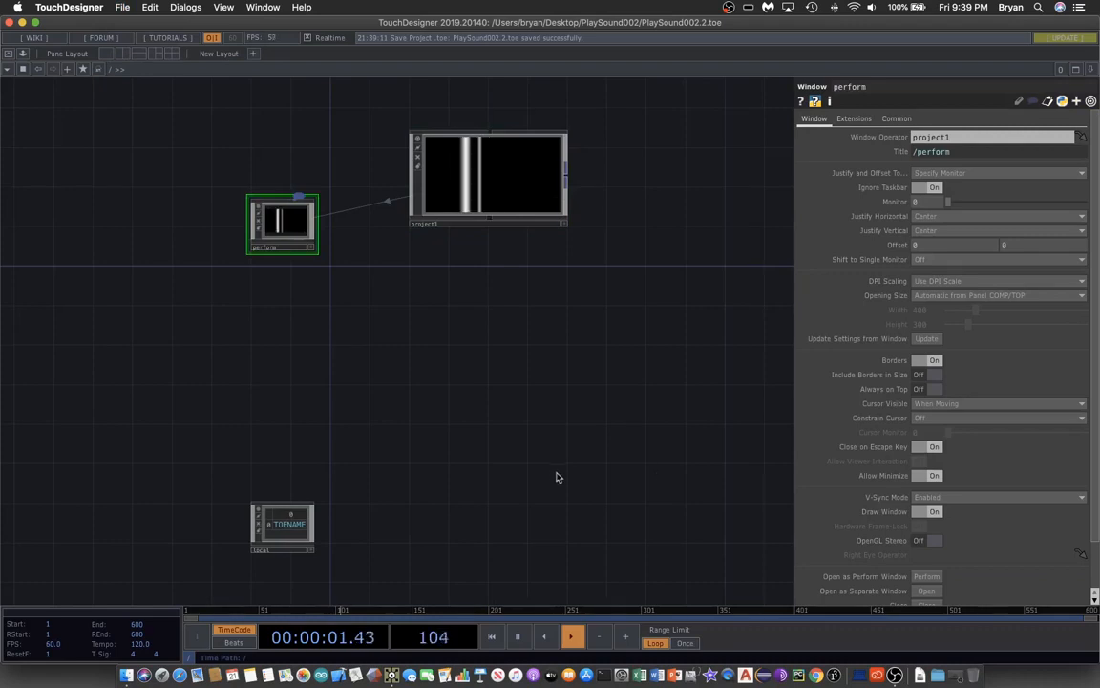
click(955, 295)
click(924, 325)
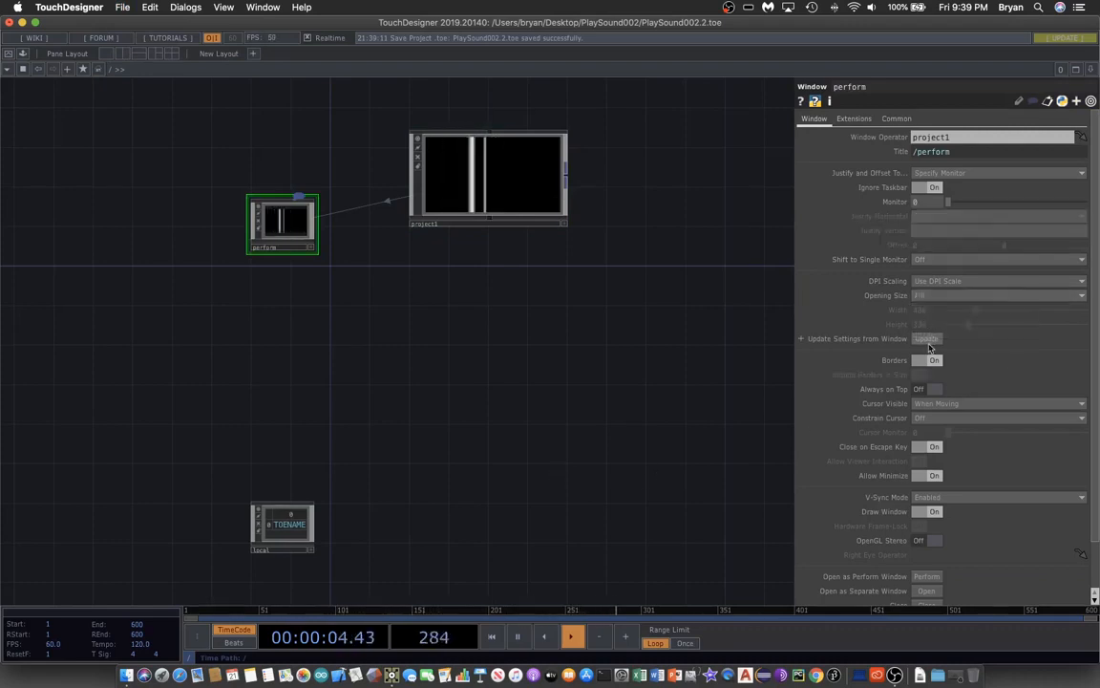
click(927, 360)
drag(402, 407, 408, 405)
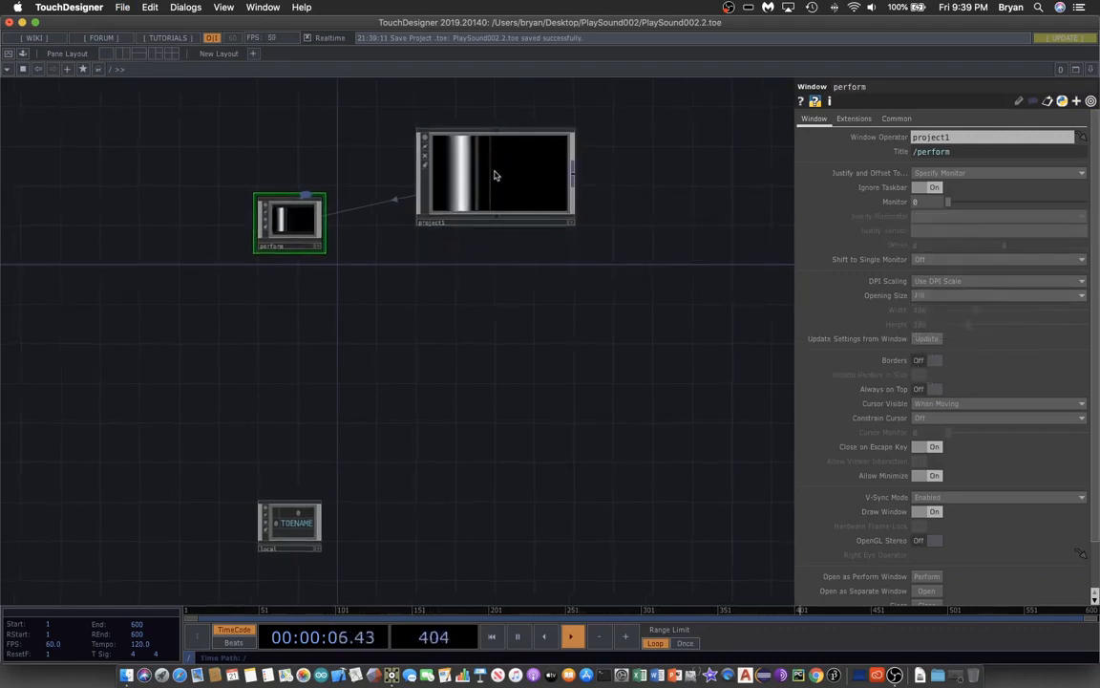
- Return to the project1 network and save the project again
double_click(495, 172)
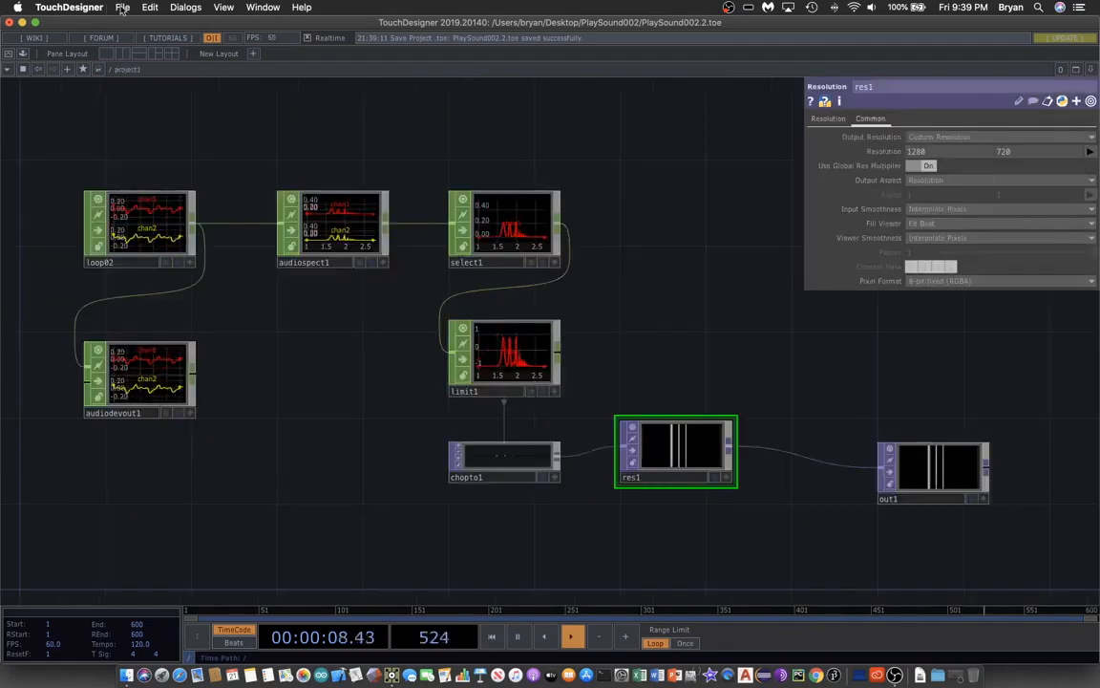
click(122, 7)
click(143, 99)
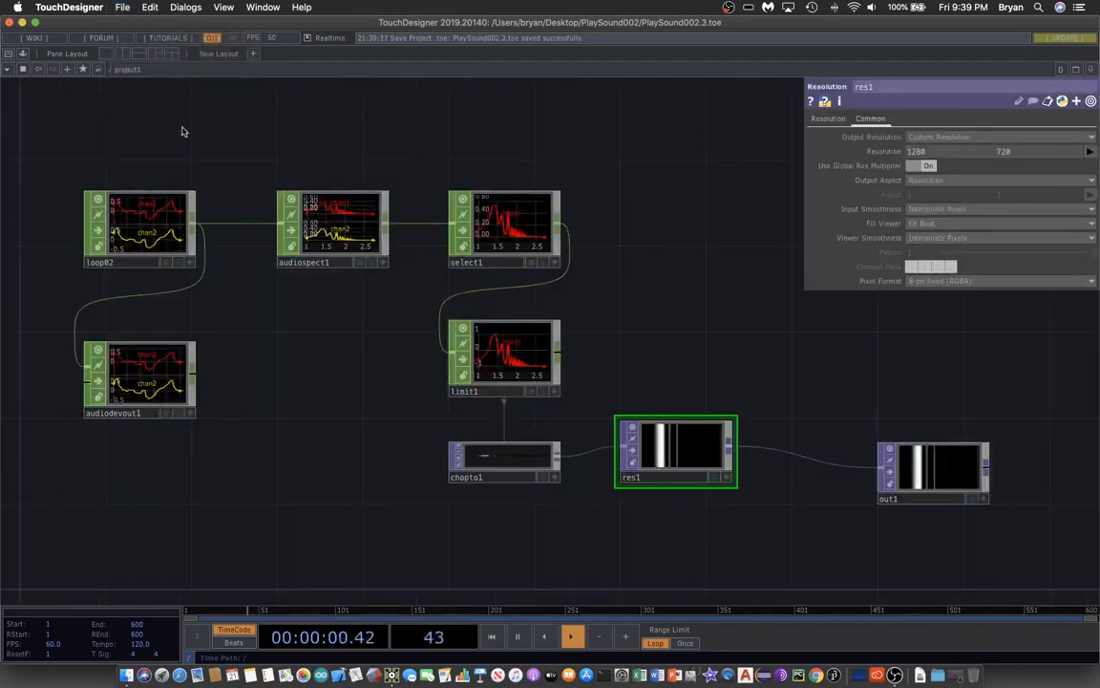
- Preview the audio-driven output full screen in Perform Mode, adjusting the system volume for playback
key(XF86AudioRaiseVolume)
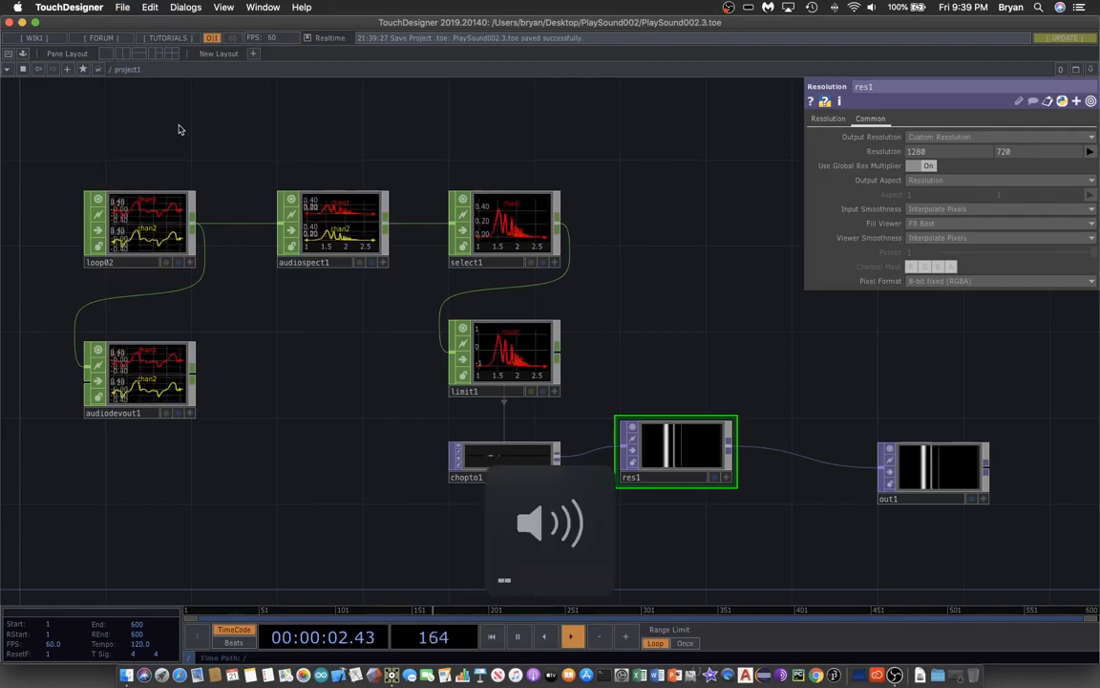
key(XF86AudioRaiseVolume)
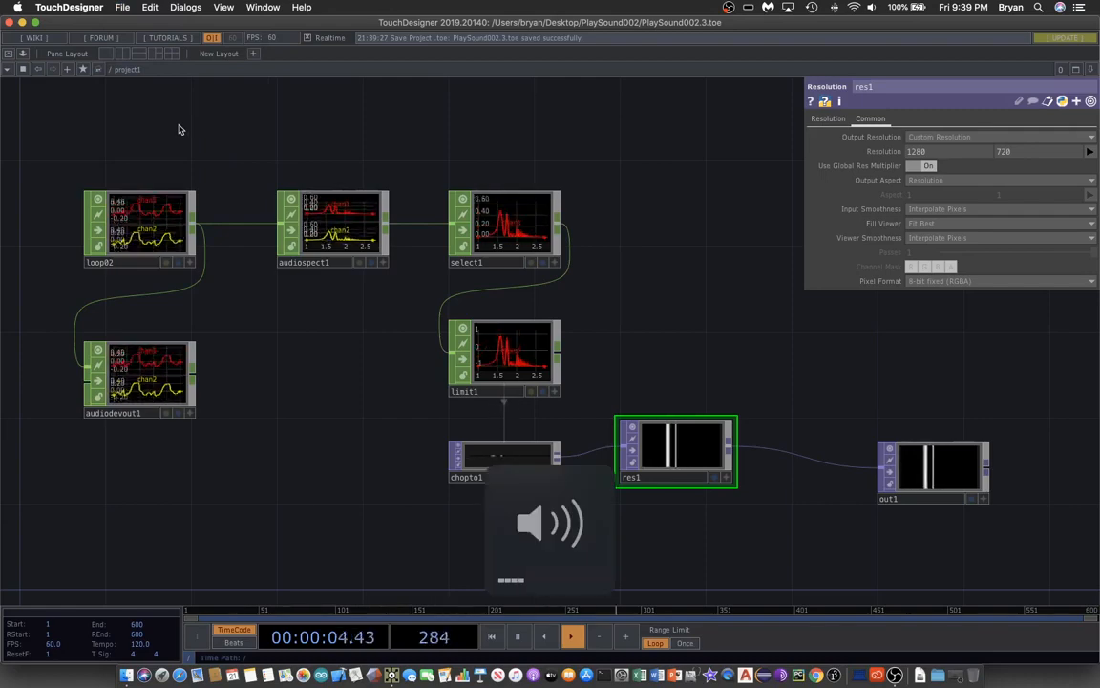
click(8, 54)
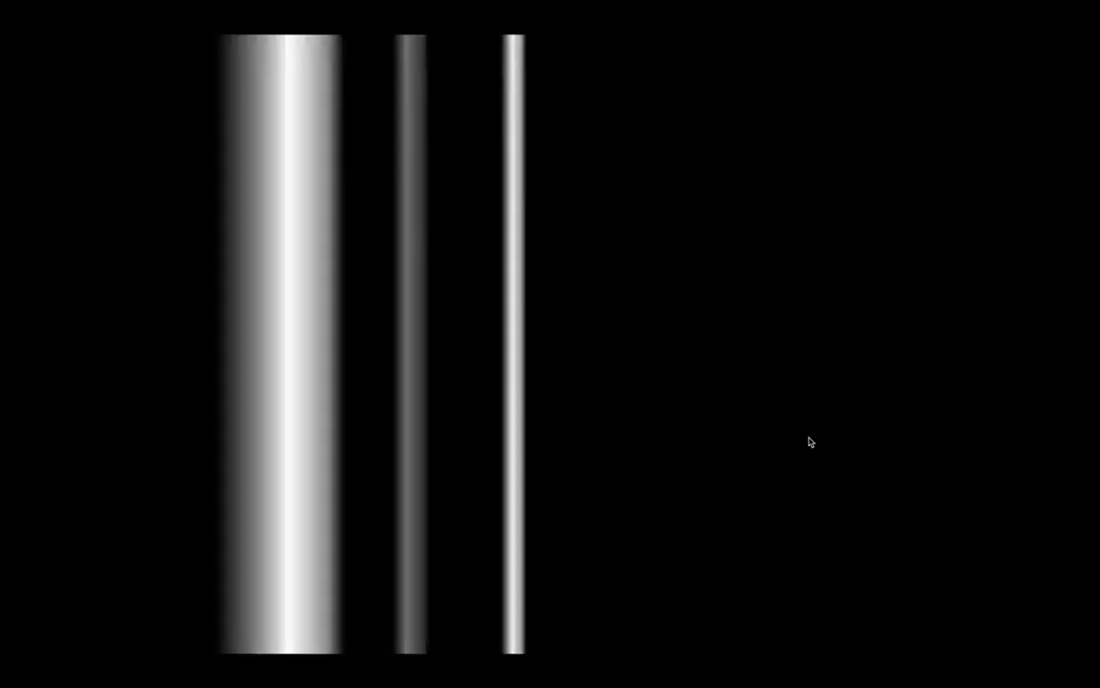
key(XF86AudioRaiseVolume)
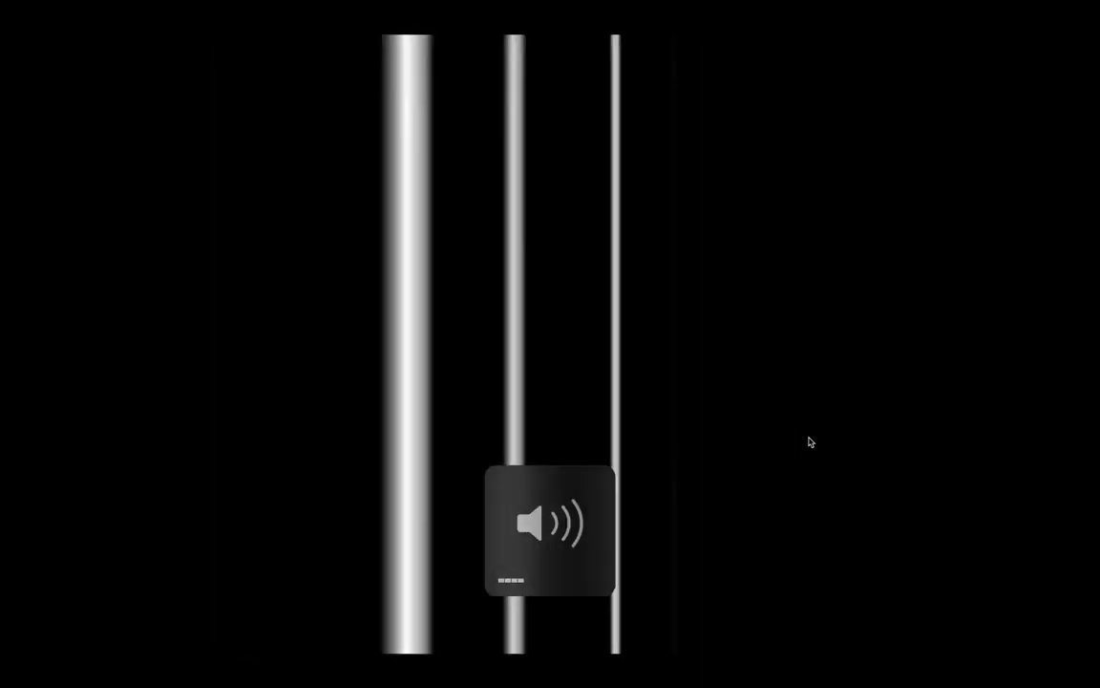
key(XF86AudioLowerVolume)
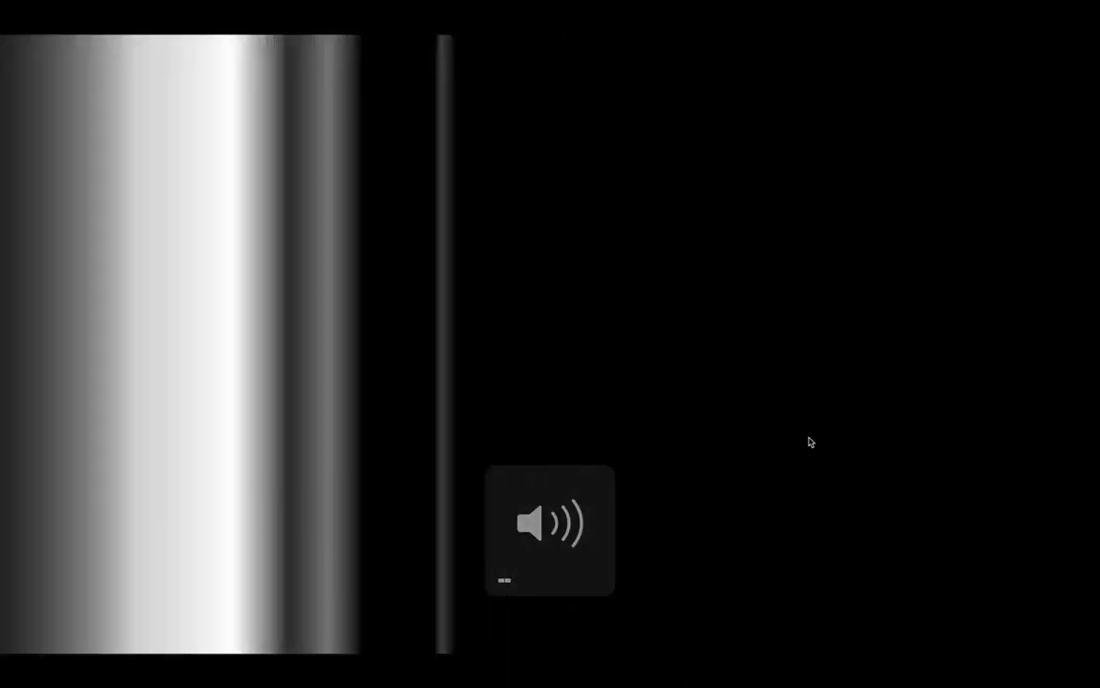